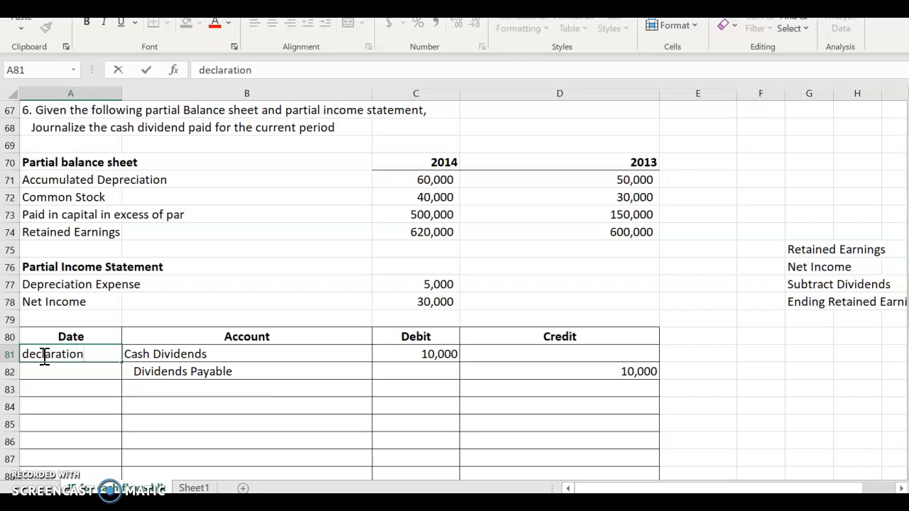
Enter the payment entry's debit line in row 84: date "payment", account "Dividends Payable", debit 10000.
left_click(58, 407)
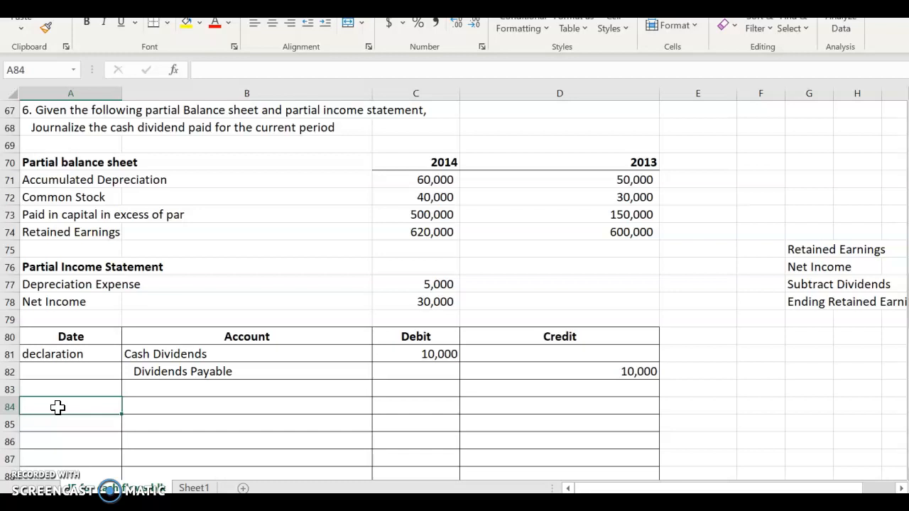
type("payment")
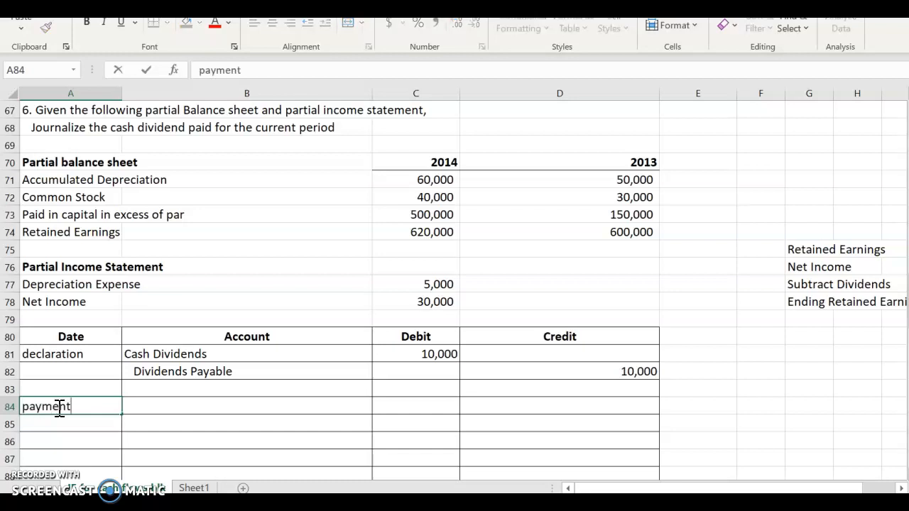
key("Tab")
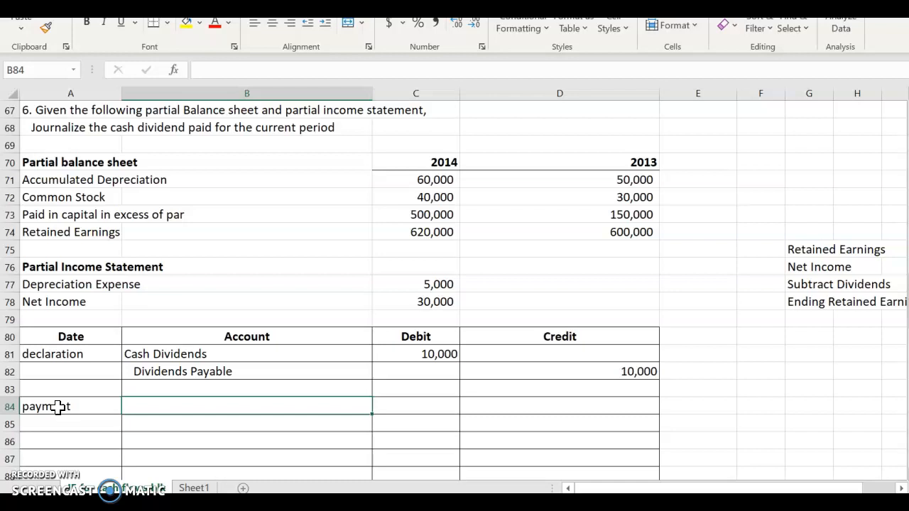
type("Divd")
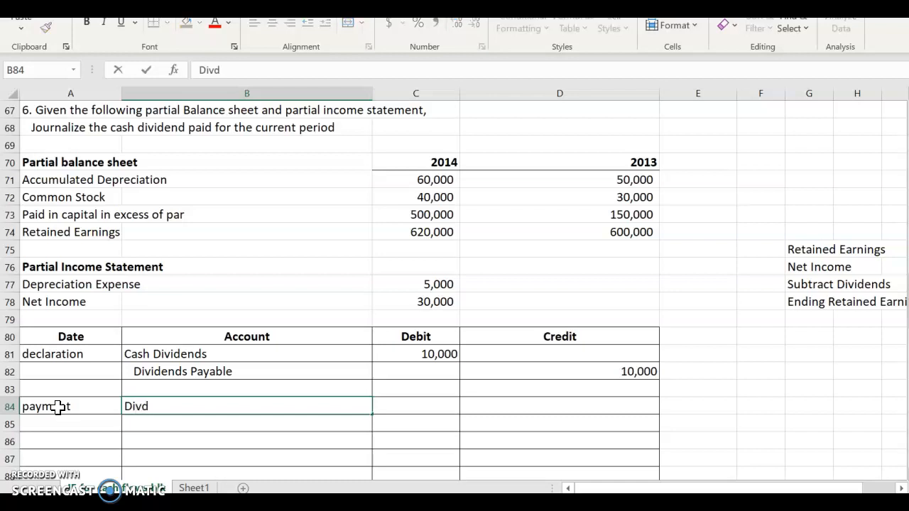
key("BackSpace")
type("idends Payable")
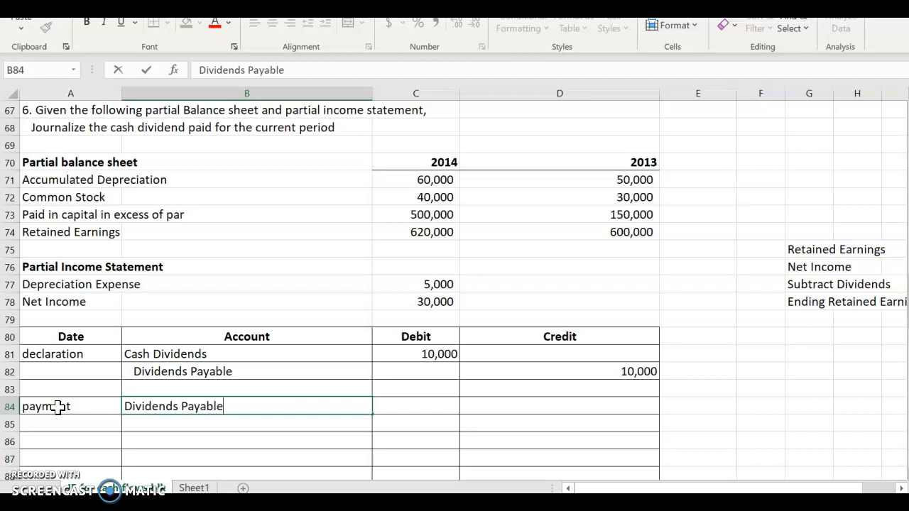
key("Tab")
type("10000")
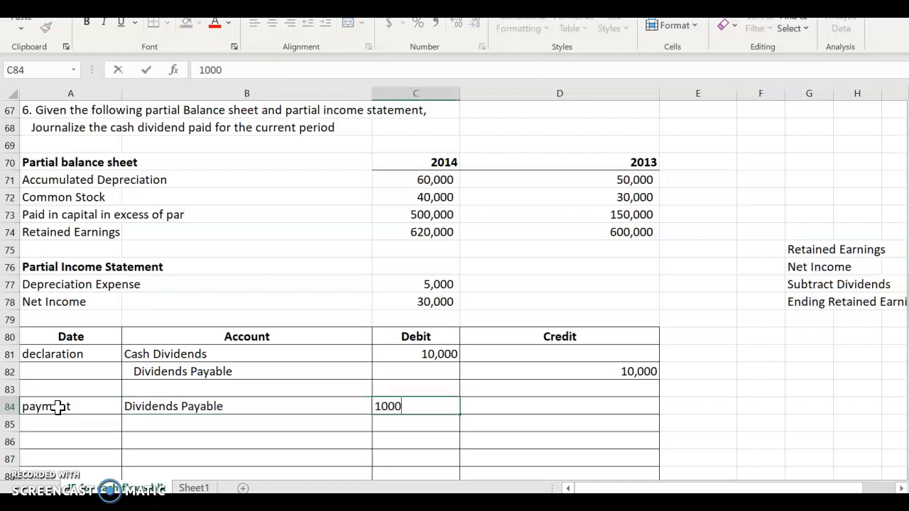
Add the payment entry's credit line in row 85 with the indented account "cash" and a credit of 10000.
left_click(132, 426)
double_click(132, 426)
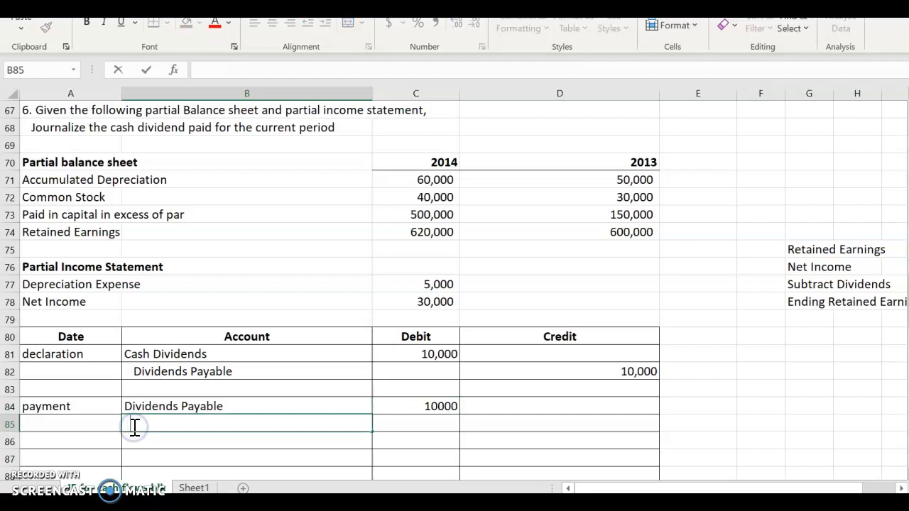
type("cash")
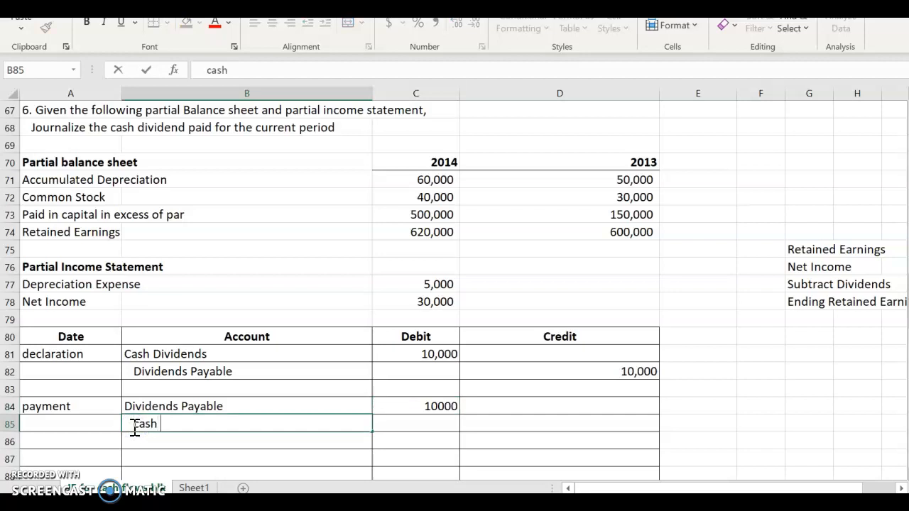
key("Tab")
key("Tab")
type("1000-0")
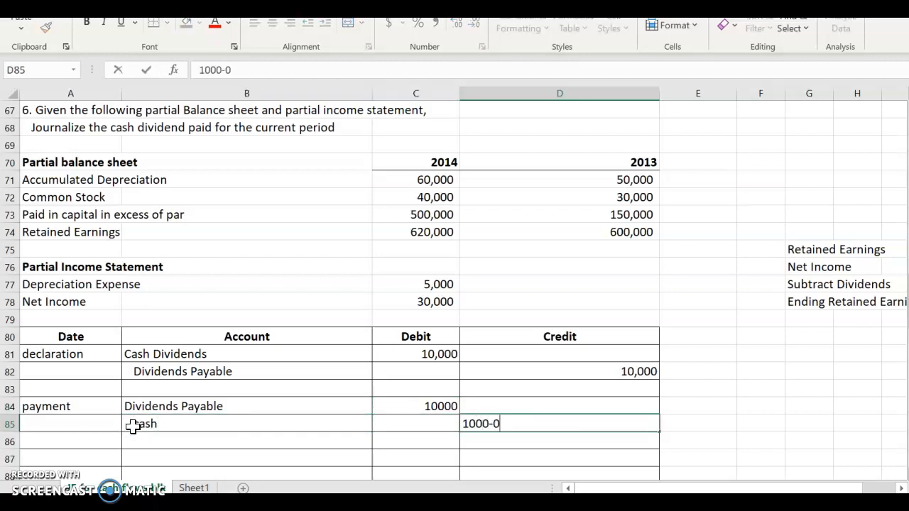
key("BackSpace")
key("BackSpace")
type("0")
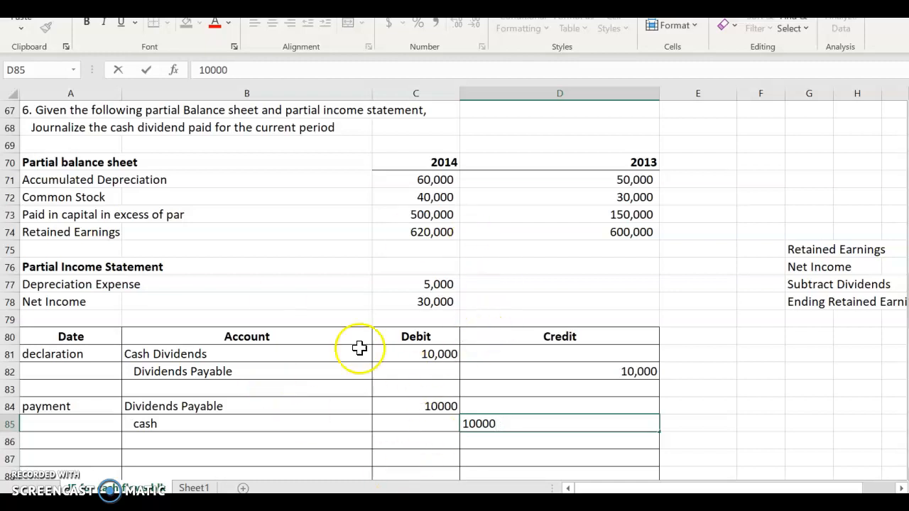
left_click(277, 380)
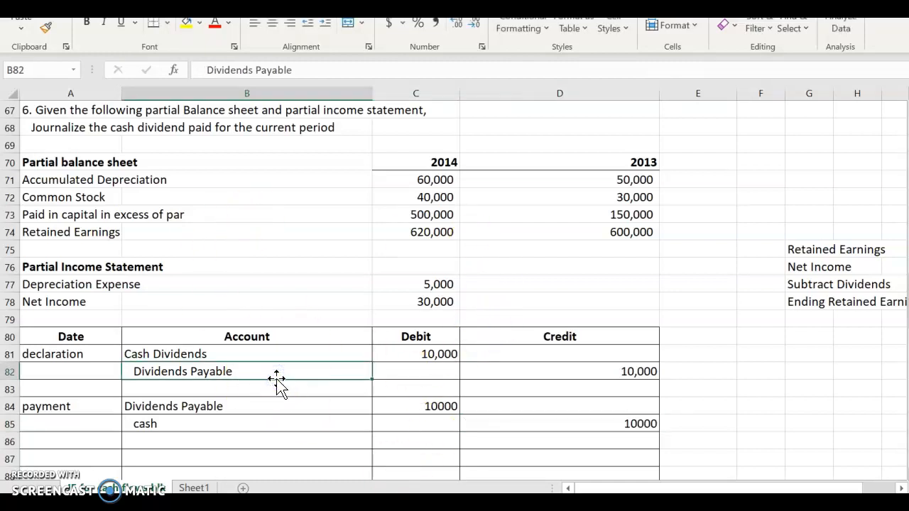
Consult the cash flow categories on Sheet1 and record problem 6's cash flow effect in row 91 as "financing" with "decrease".
scroll(277, 380, "down", 2)
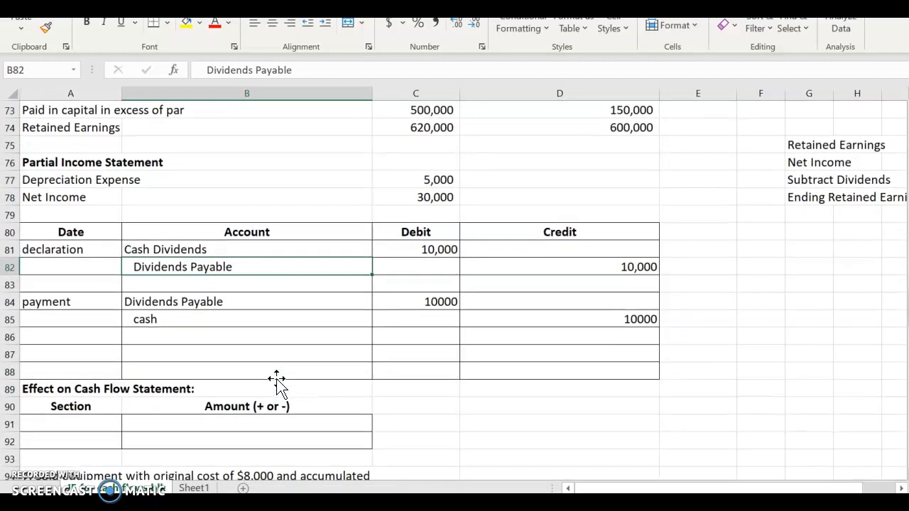
left_click(59, 421)
left_click(193, 487)
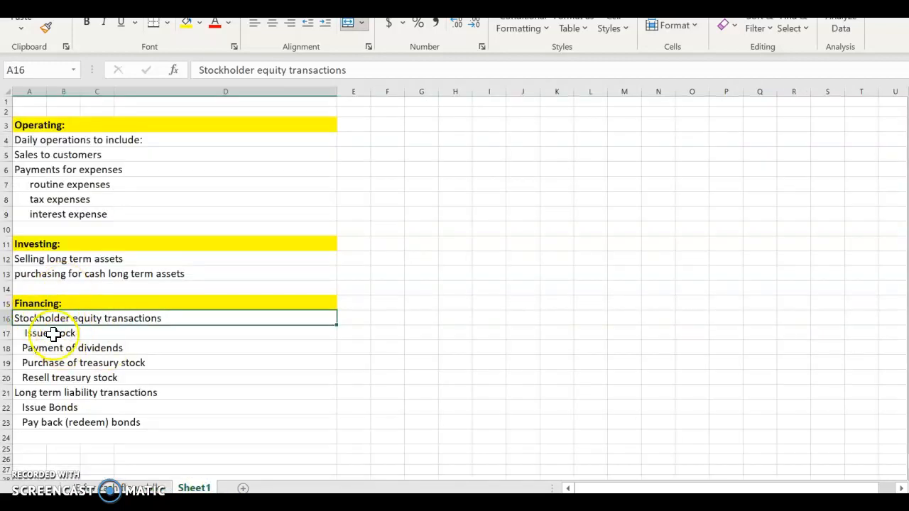
left_click(125, 487)
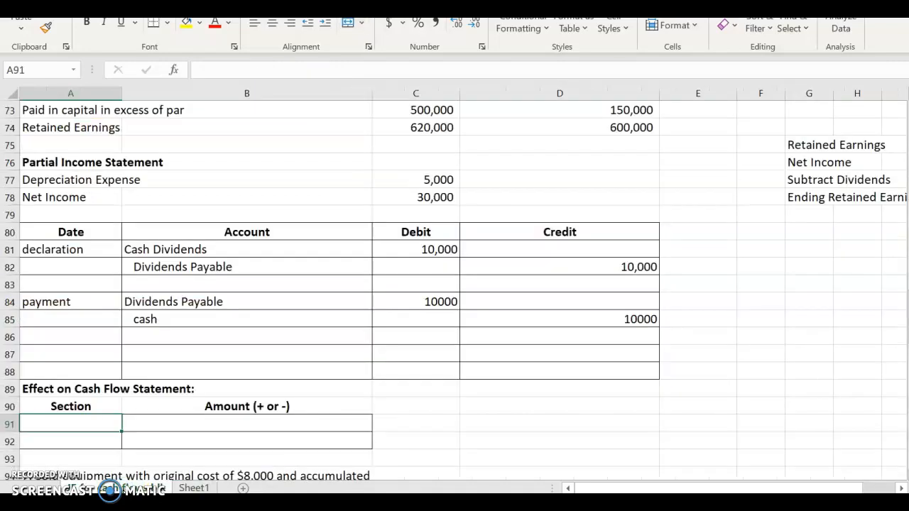
type("financing")
key("Tab")
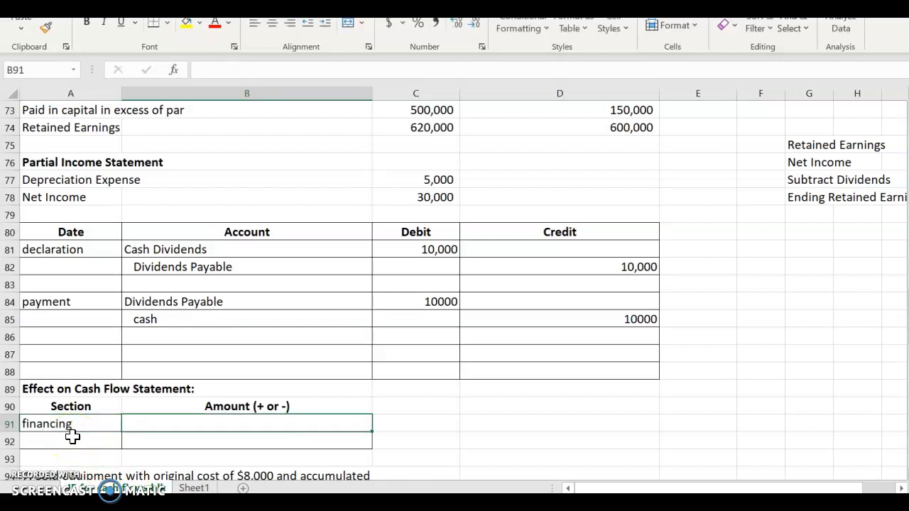
type("decrease")
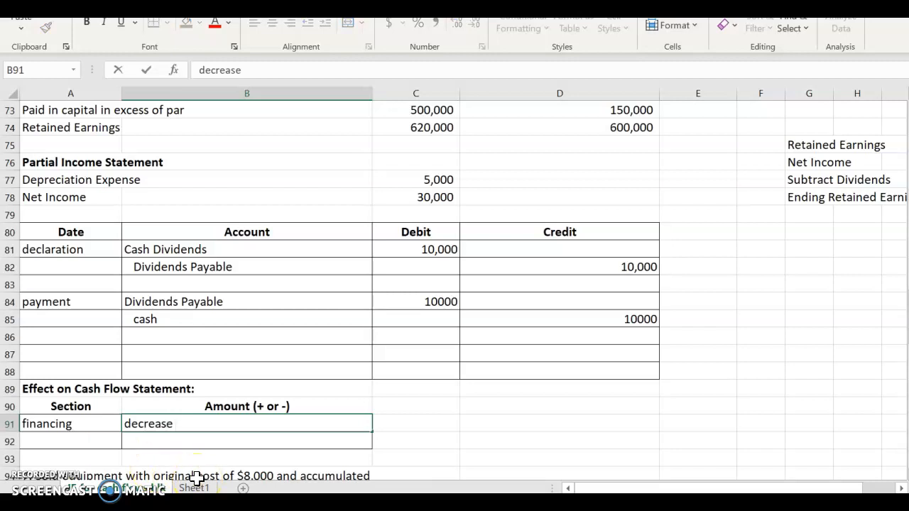
left_click(242, 460)
Start the closing entry in row 87 with the date "closing" and the account "Retained Earnings".
left_click(44, 347)
type("closing")
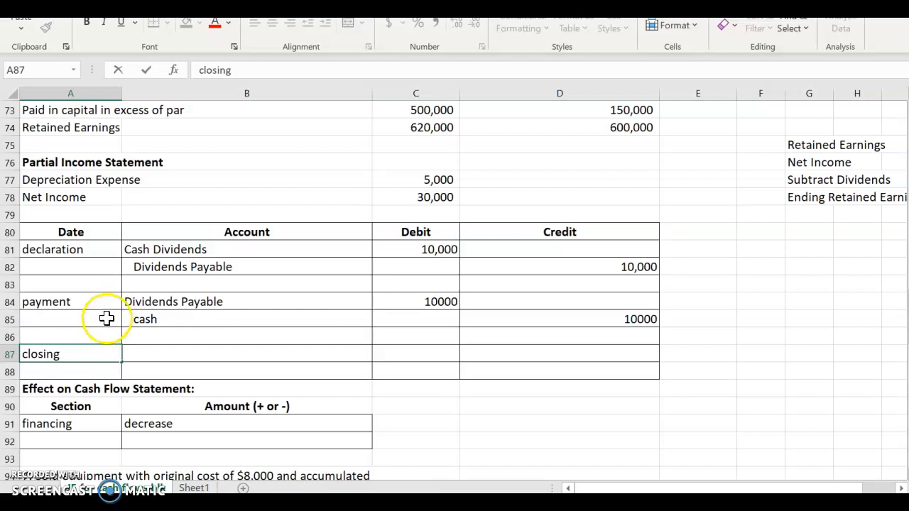
left_click(166, 355)
type("Re")
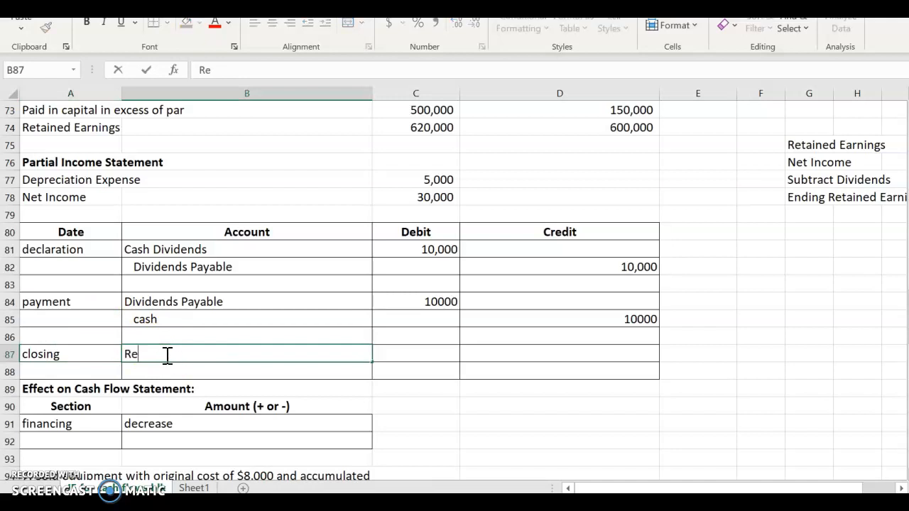
type("tained Earnings")
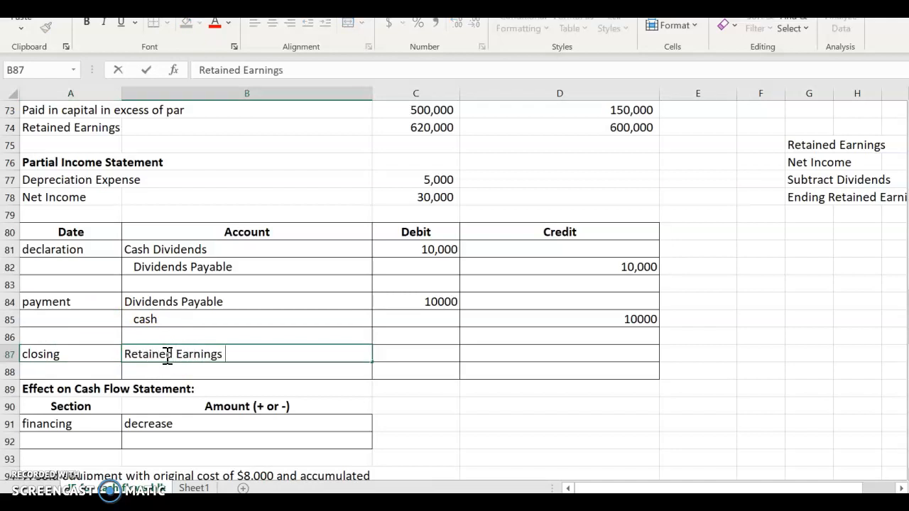
Enter "Cash Dividends" as the indented credit account of the closing entry in B88.
left_click(189, 372)
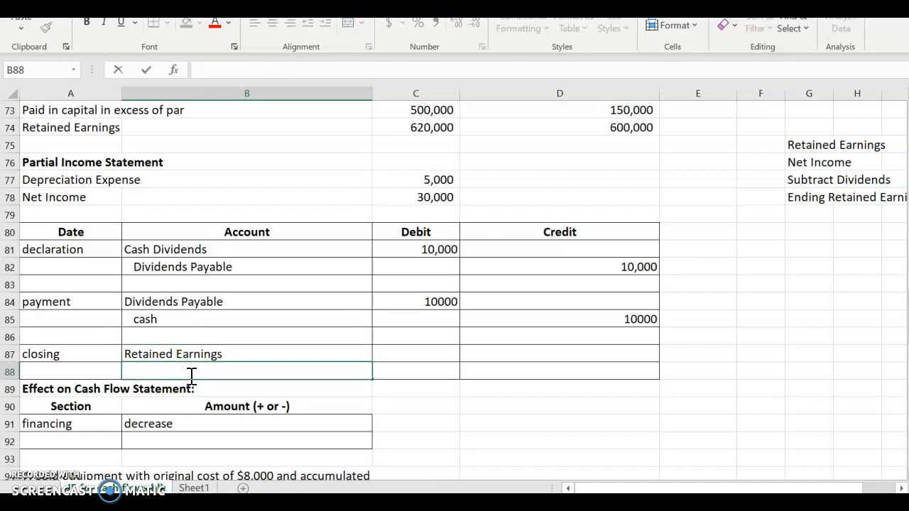
type("Dividends")
key("BackSpace")
key("BackSpace")
key("BackSpace")
key("BackSpace")
key("BackSpace")
key("BackSpace")
key("BackSpace")
key("BackSpace")
key("BackSpace")
type("Cash Dividends")
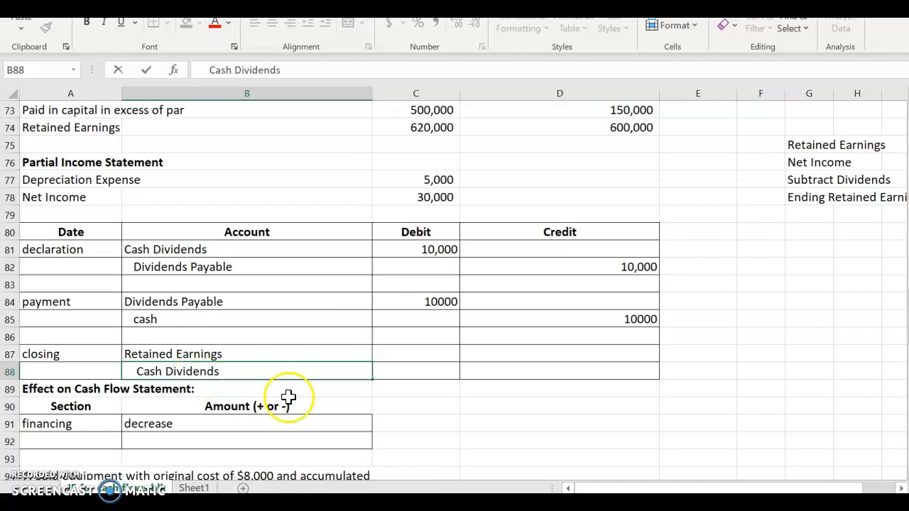
Fill in the closing entry amounts with a 10000 debit for Retained Earnings and a 10000 credit for Cash Dividends.
left_click(398, 353)
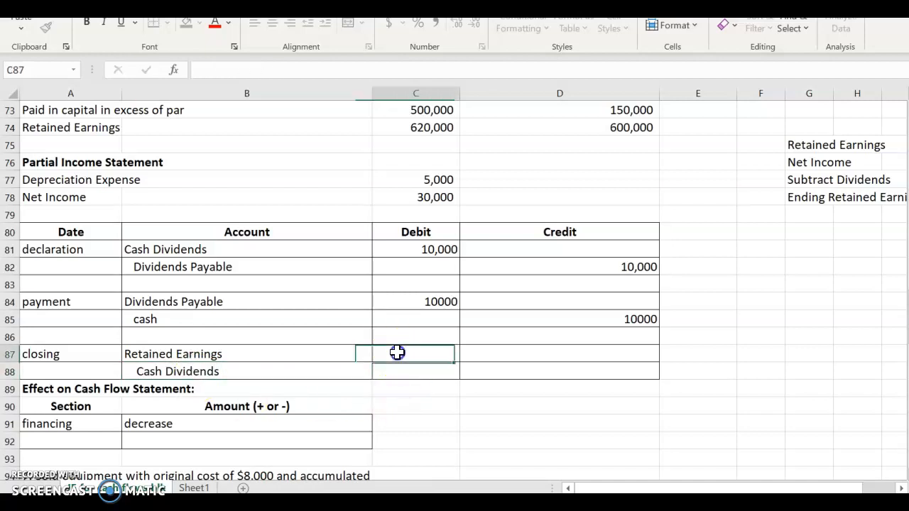
type("10000")
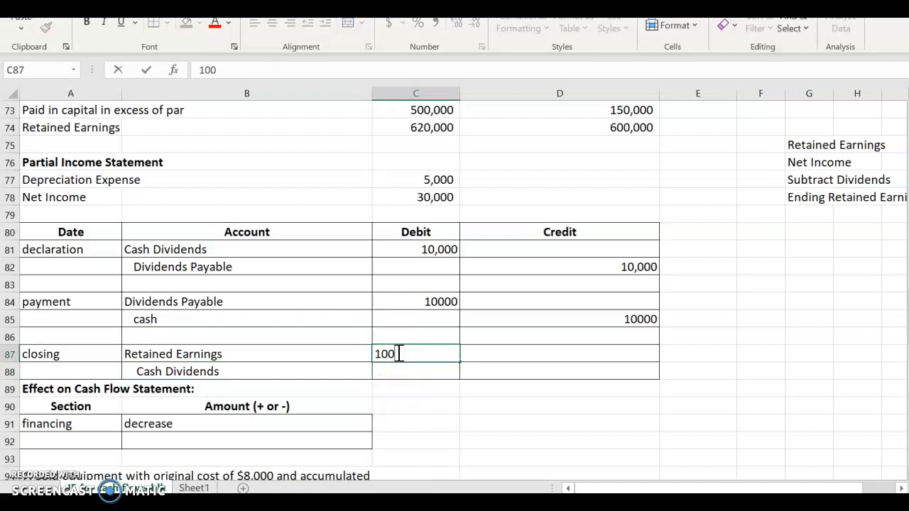
left_click(572, 376)
type("10000")
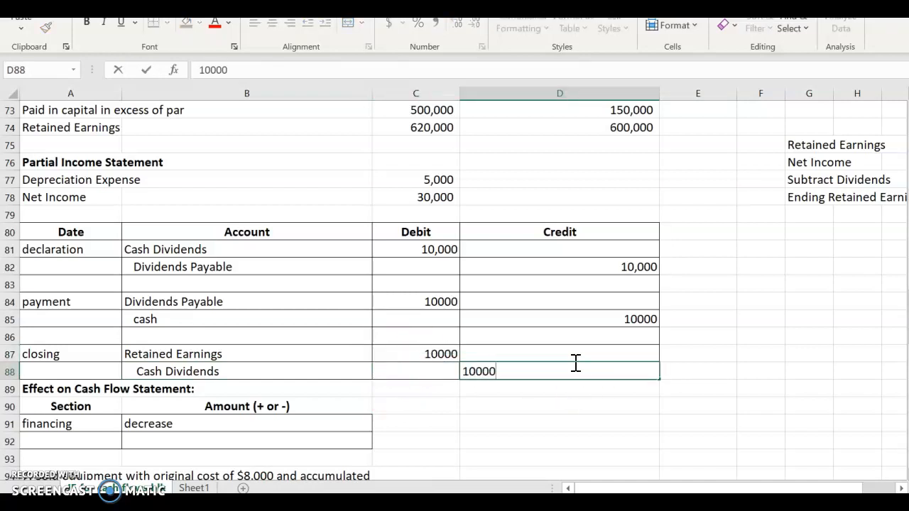
left_click(499, 421)
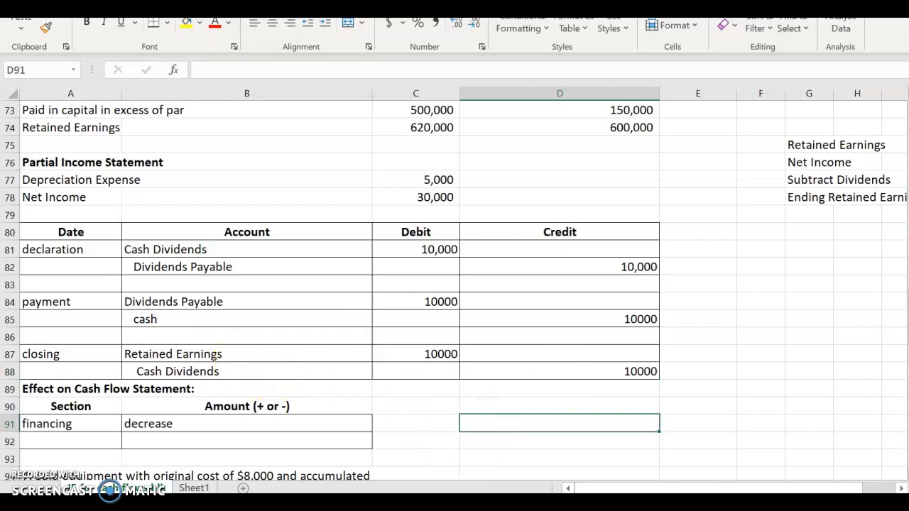
Review the retained earnings calculation in G75:J78, comparing its dividends and ending balance with the journal entries and balance sheet.
left_click_drag(600, 489, 635, 489)
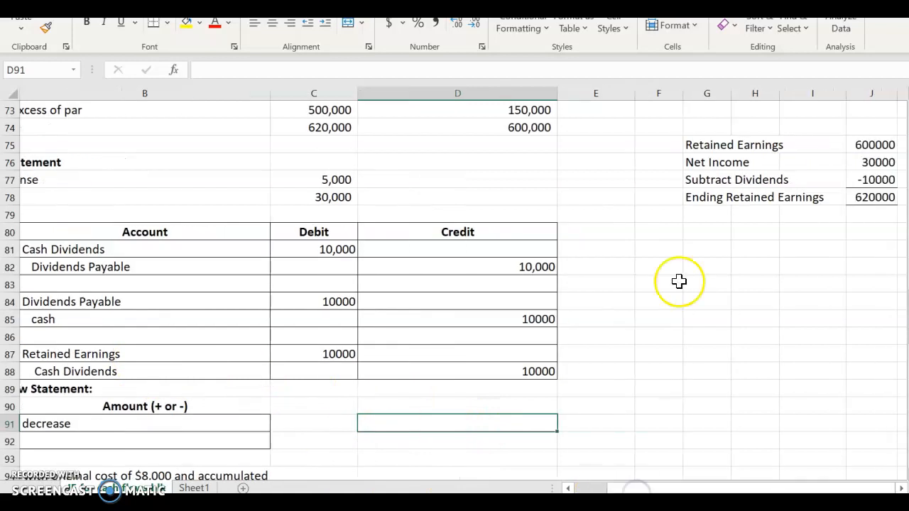
left_click(853, 179)
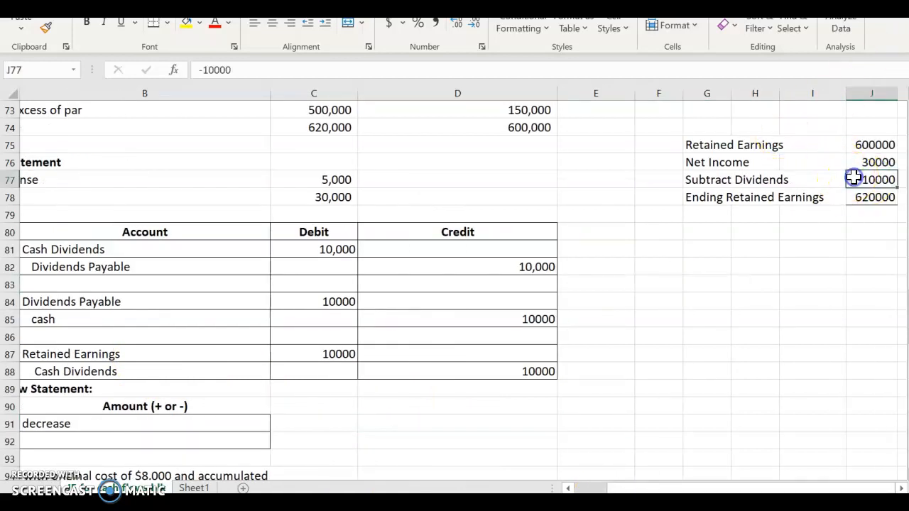
left_click(879, 178)
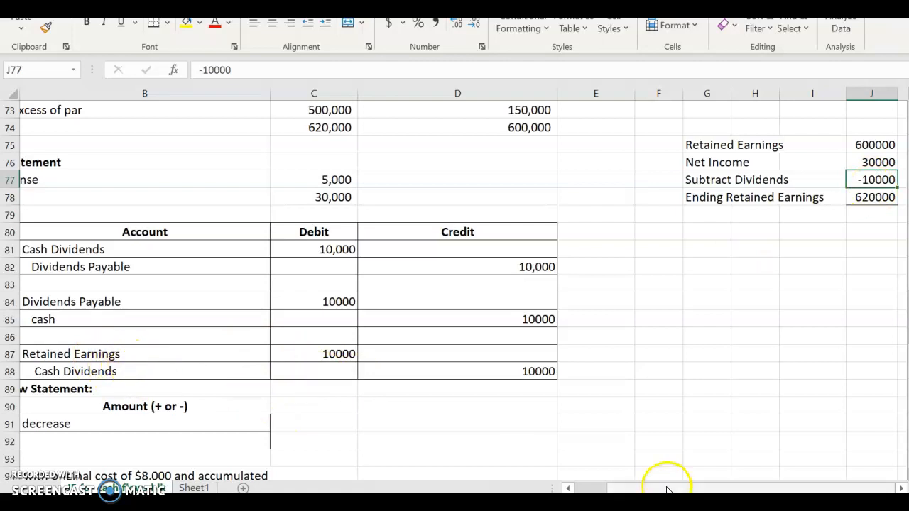
left_click(569, 488)
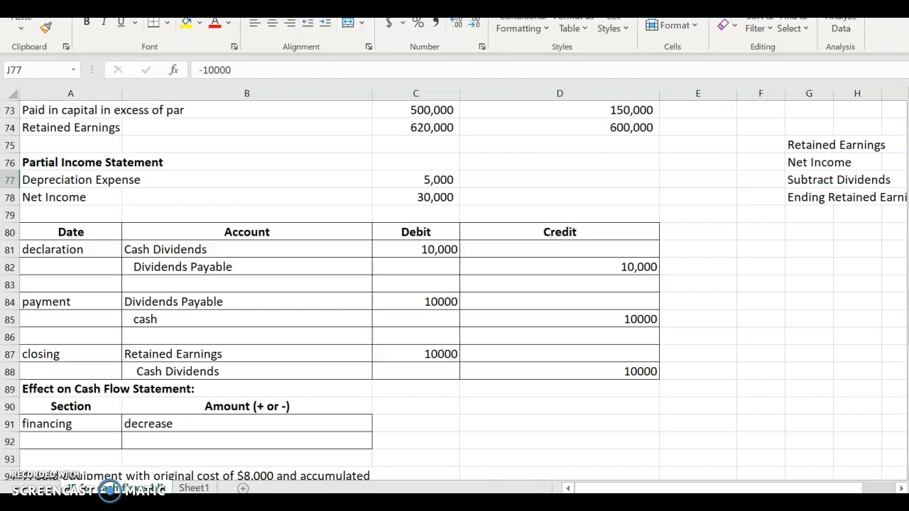
scroll(794, 319, "right", 3)
scroll(795, 319, "right", 1)
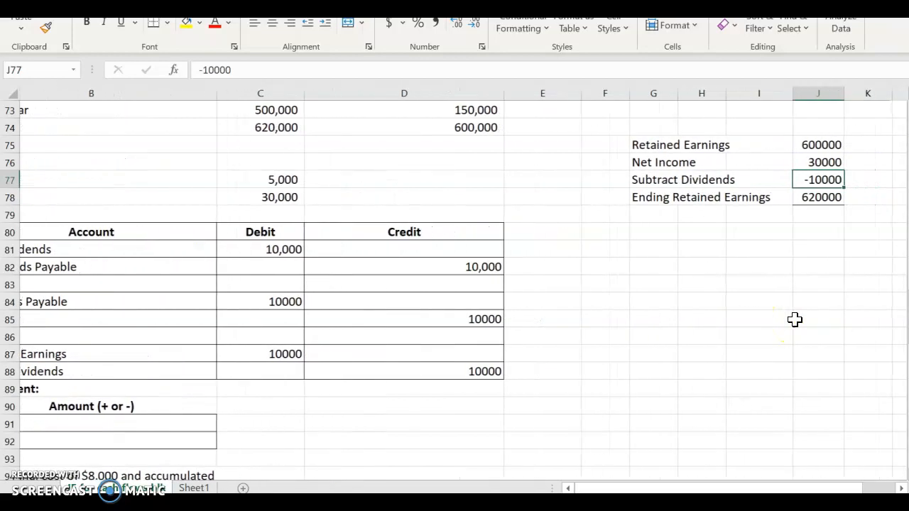
scroll(794, 319, "left", 1)
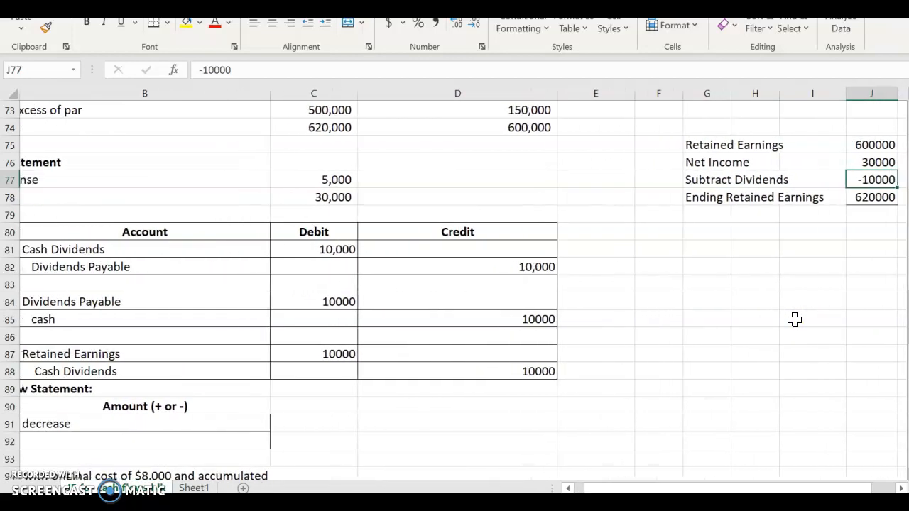
left_click(841, 166)
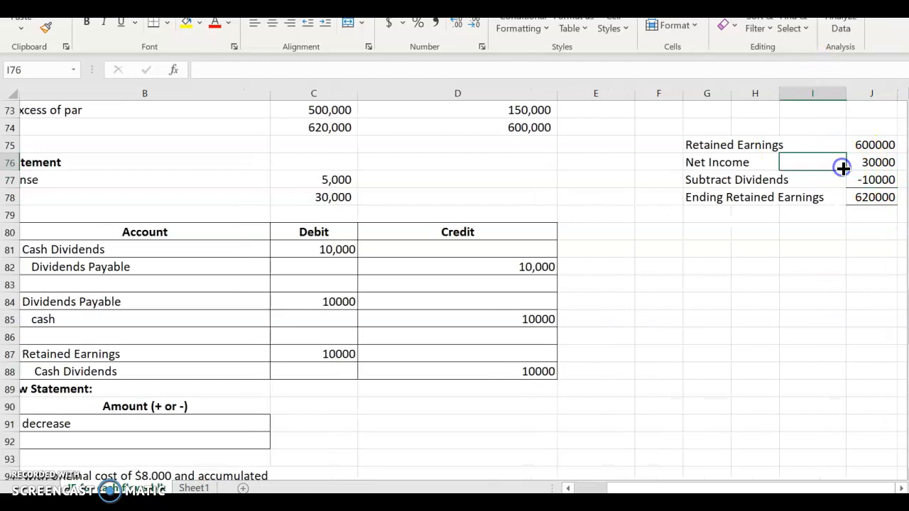
left_click(861, 190)
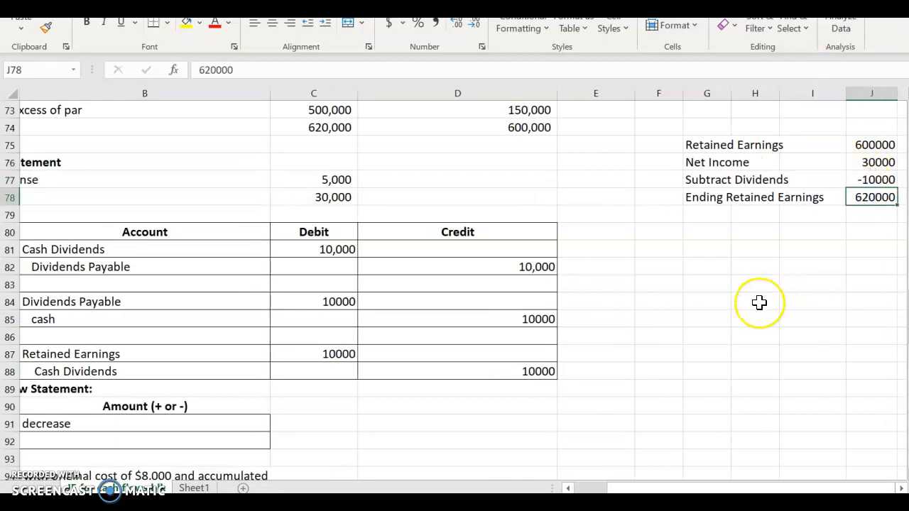
scroll(759, 303, "left", 2)
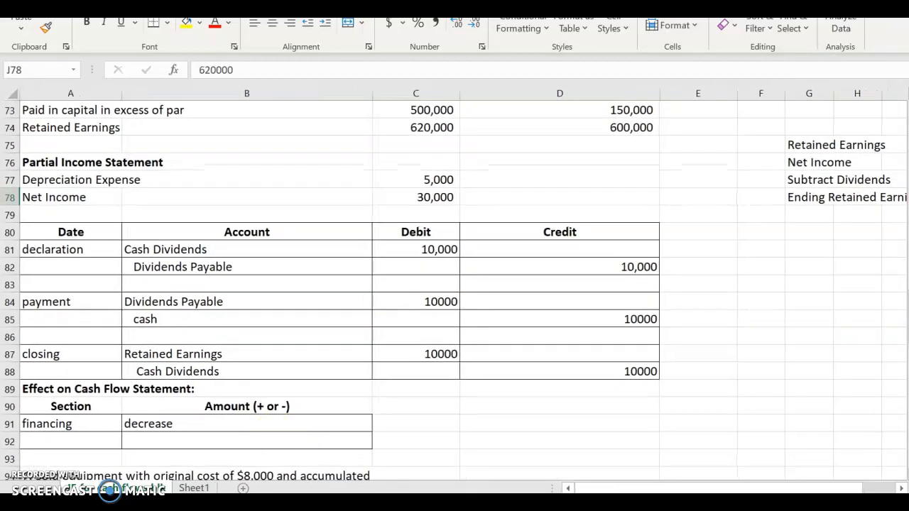
scroll(339, 284, "down", 7)
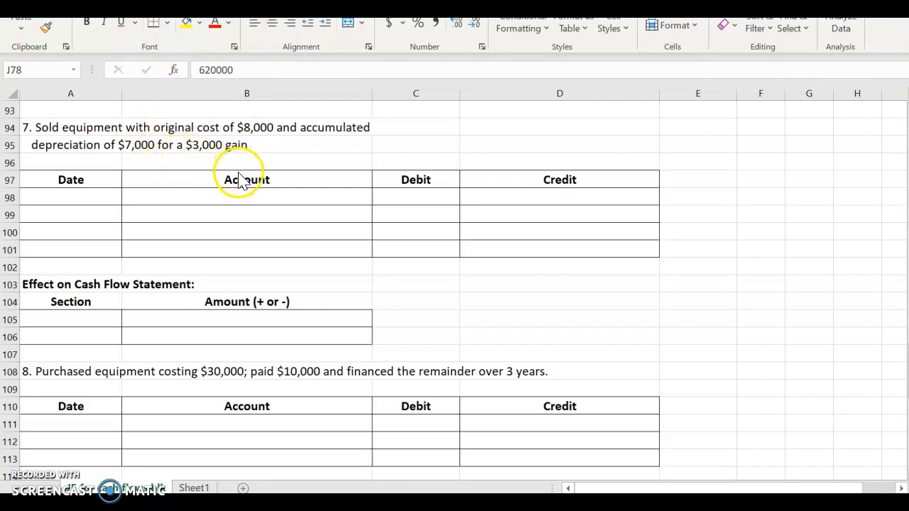
Start problem 7's journal entry with Cash in B98 and Accum Dep in B99, debiting Accum Dep for 7000.
left_click(193, 193)
type("Cash")
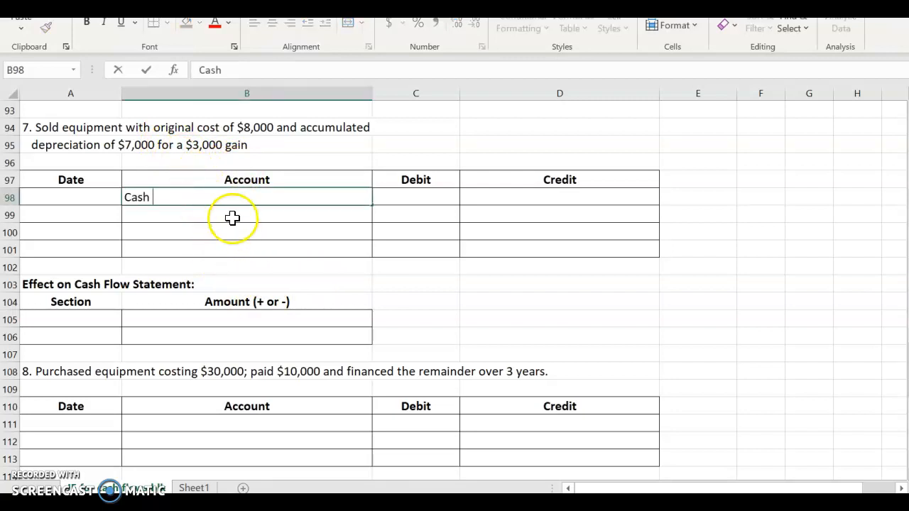
left_click(155, 214)
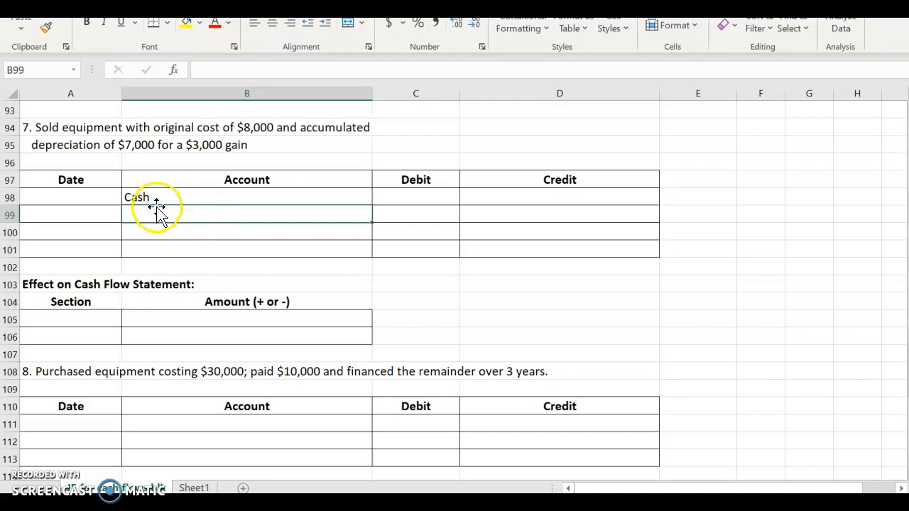
type("Accu;m")
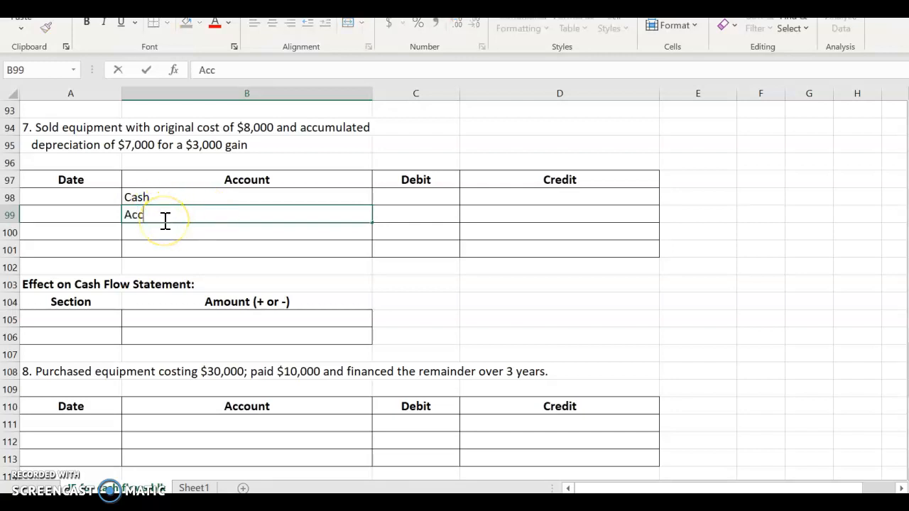
key("BackSpace")
key("BackSpace")
type("m Dep")
key("Tab")
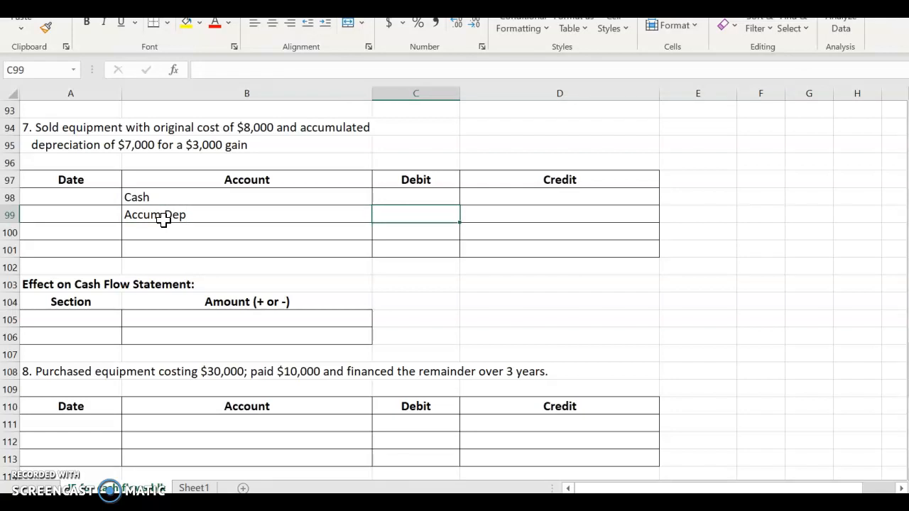
type("7000")
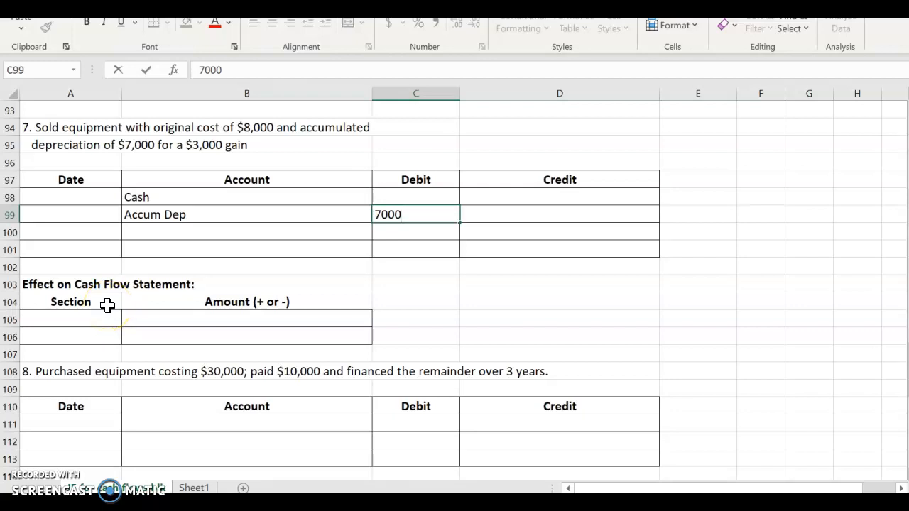
Add Equip as an indented credit account in row 100 with a credit of 8000.
left_click(160, 235)
double_click(160, 235)
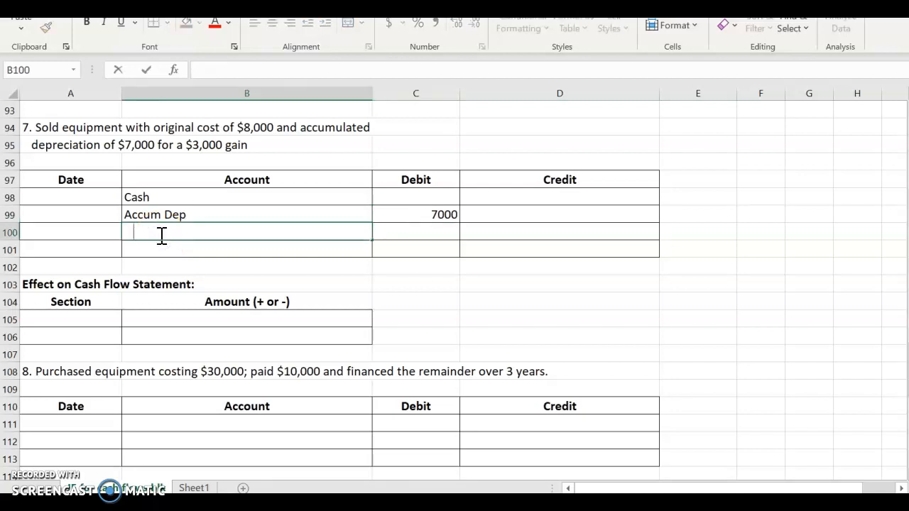
type("Equip")
key("Tab")
key("Tab")
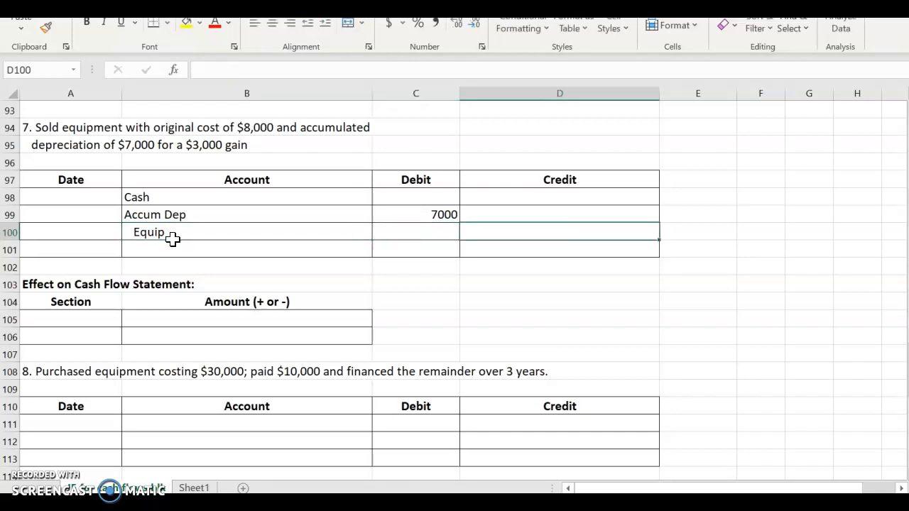
type("8000")
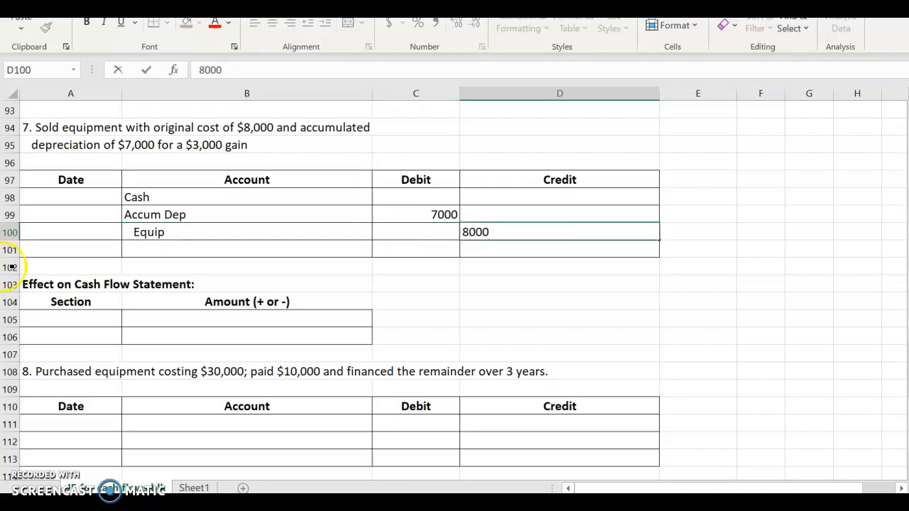
Add Gain as an indented credit account in row 101 with a credit of 3000.
left_click(149, 262)
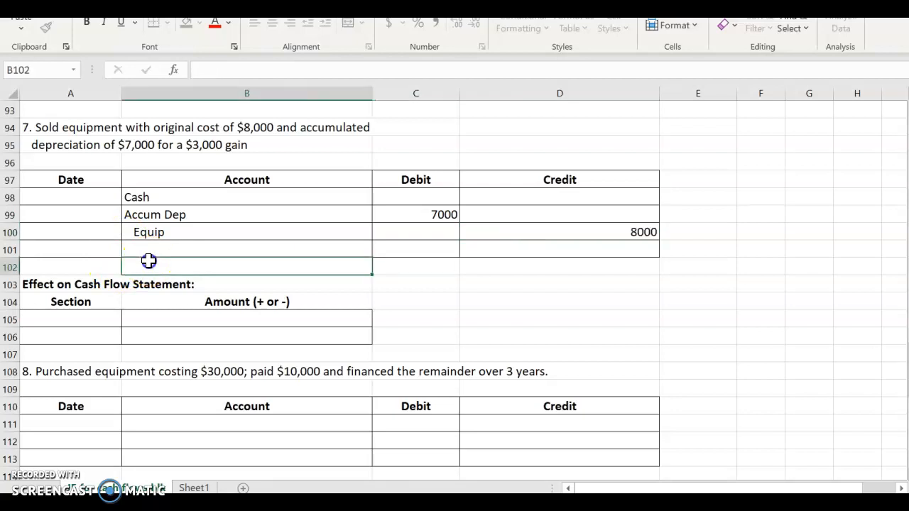
left_click(147, 250)
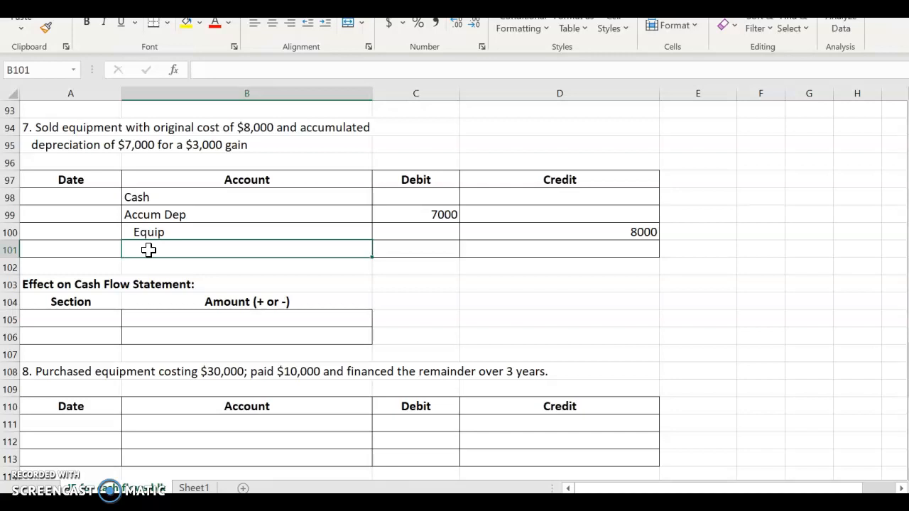
type("Gain")
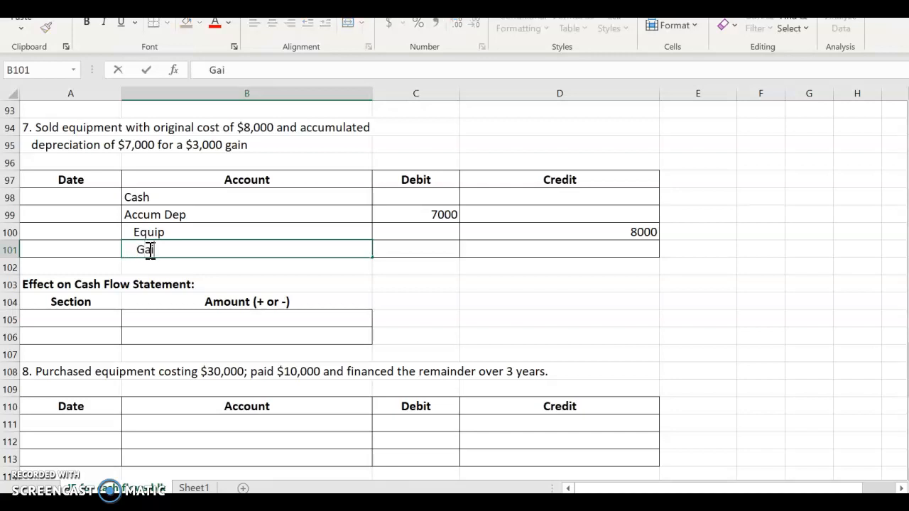
left_click(615, 247)
double_click(616, 247)
type("300")
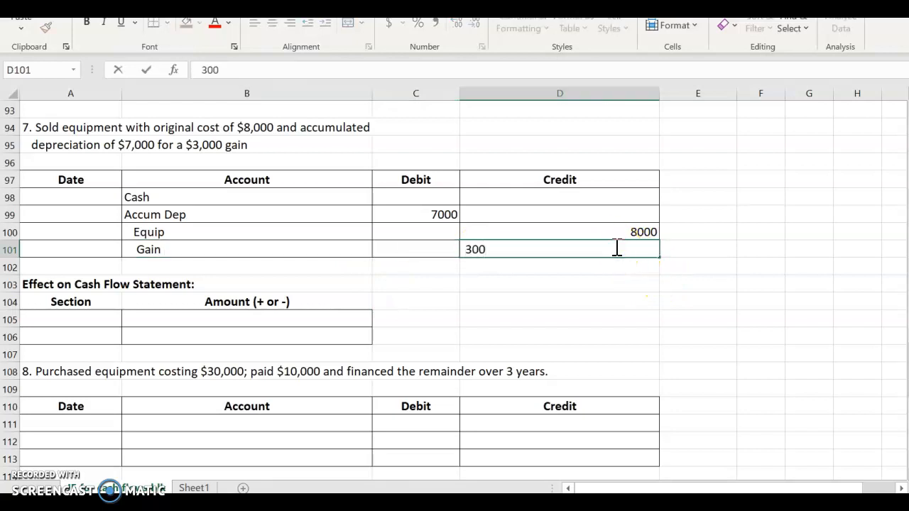
type("0")
key("Return")
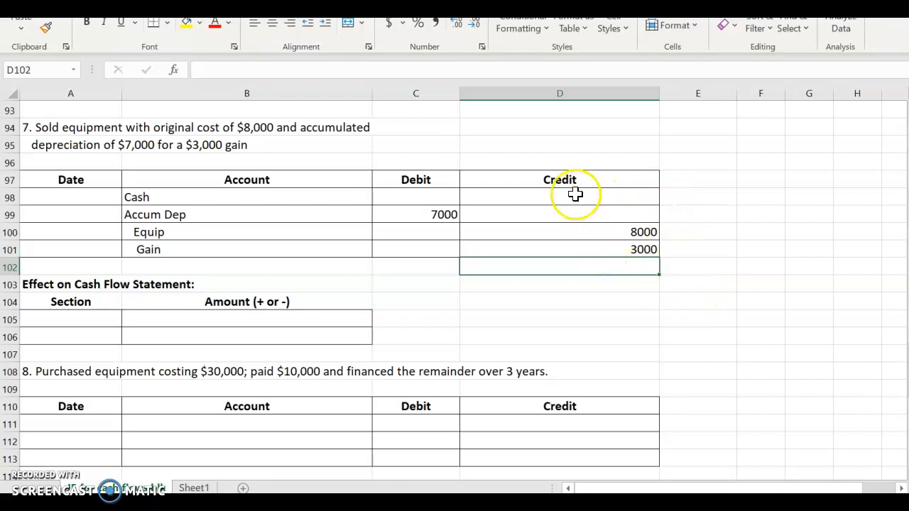
Compare the credits with the Accum Dep debit and enter the balancing Cash debit of 4000 in C98.
left_click_drag(617, 234, 616, 251)
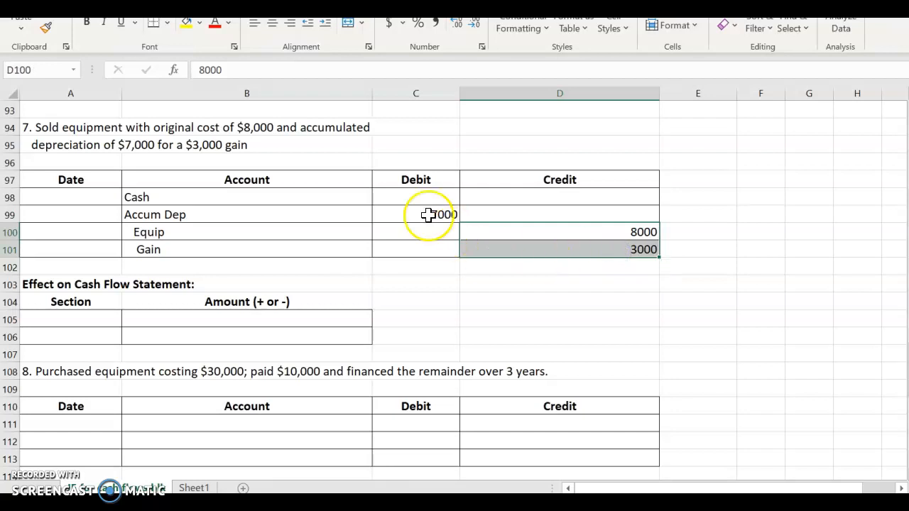
left_click(403, 214)
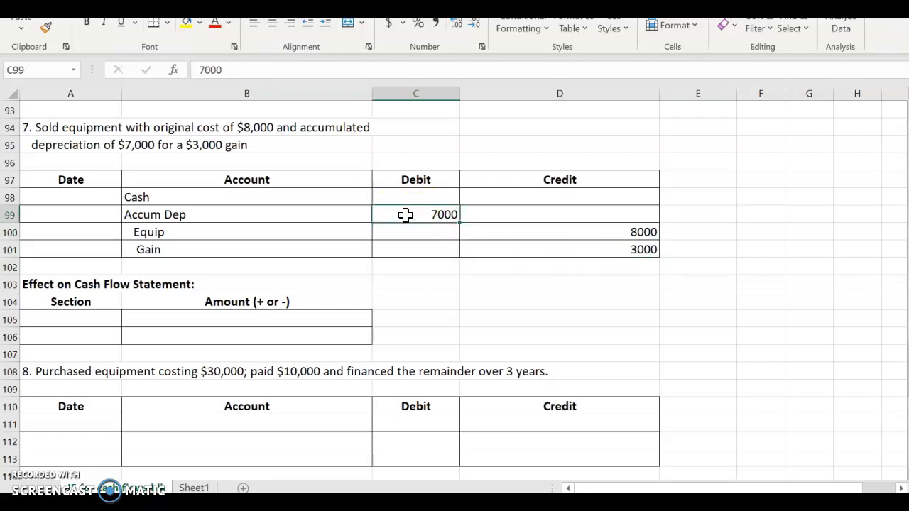
left_click(410, 197)
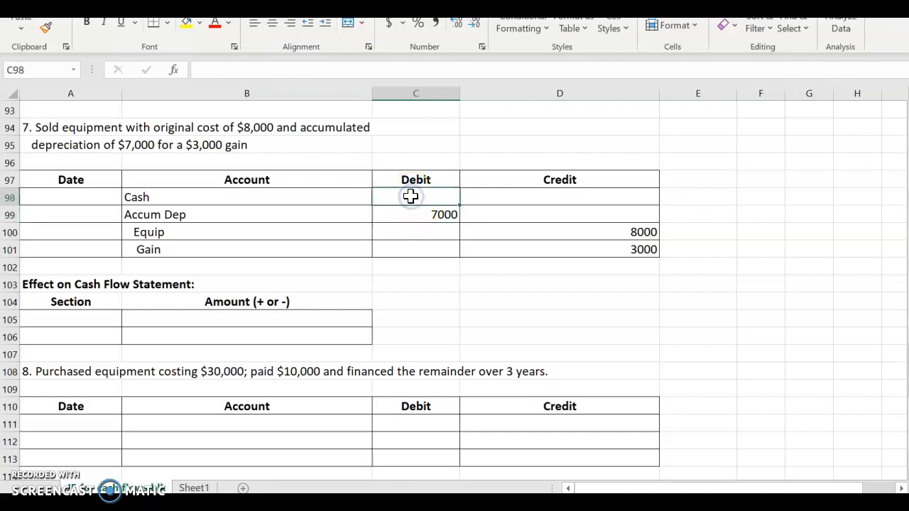
type("4000")
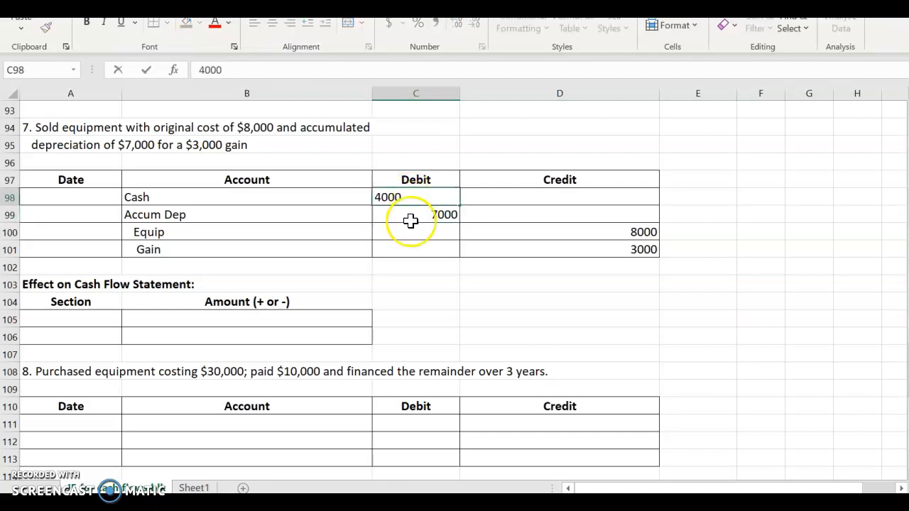
left_click(416, 245)
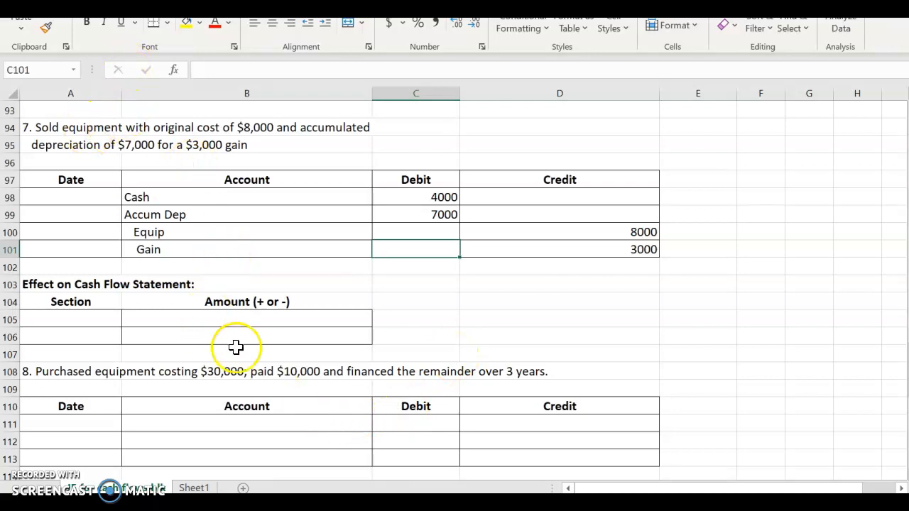
Check the Investing category on Sheet1, and record "investing" with "increase" as problem 7's cash flow effect in row 105.
left_click(195, 488)
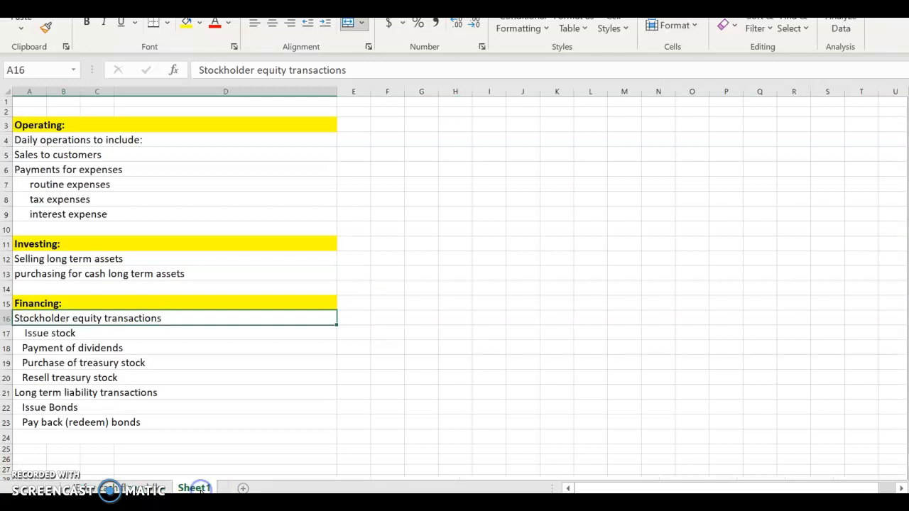
left_click(64, 259)
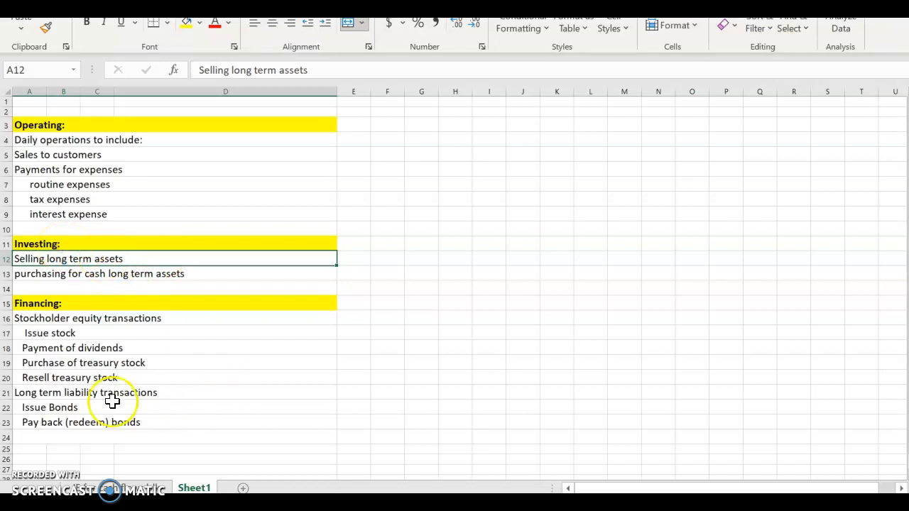
left_click(163, 487)
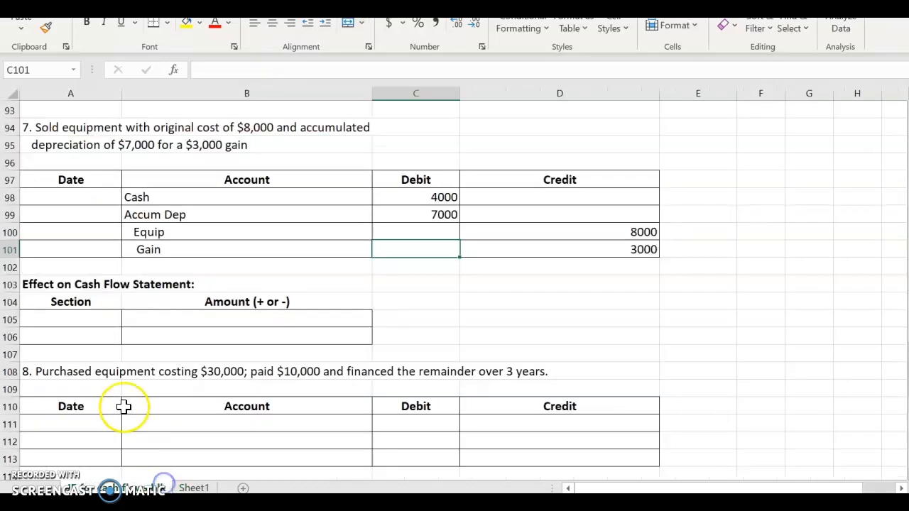
left_click(81, 319)
type("investing")
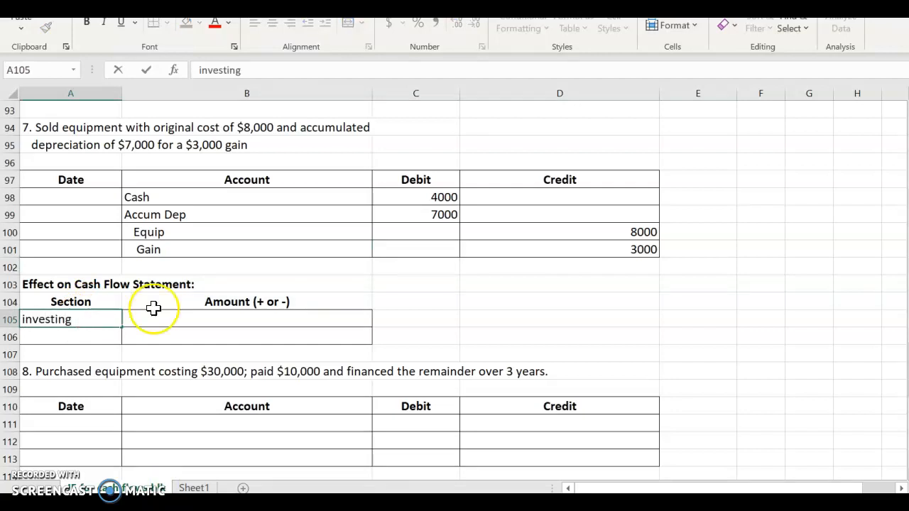
left_click(241, 318)
type("increase")
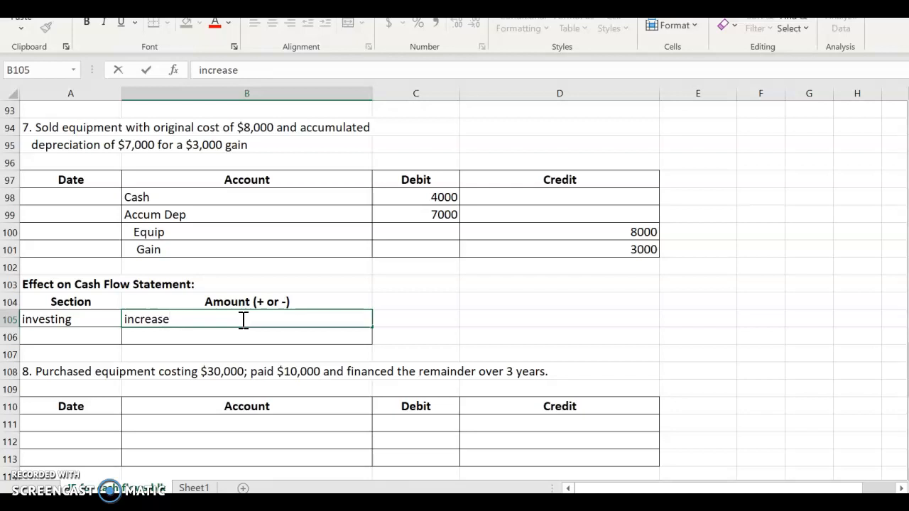
Record "operating" with "decrease" as the second cash flow statement effect of problem 7 in row 106.
left_click(82, 337)
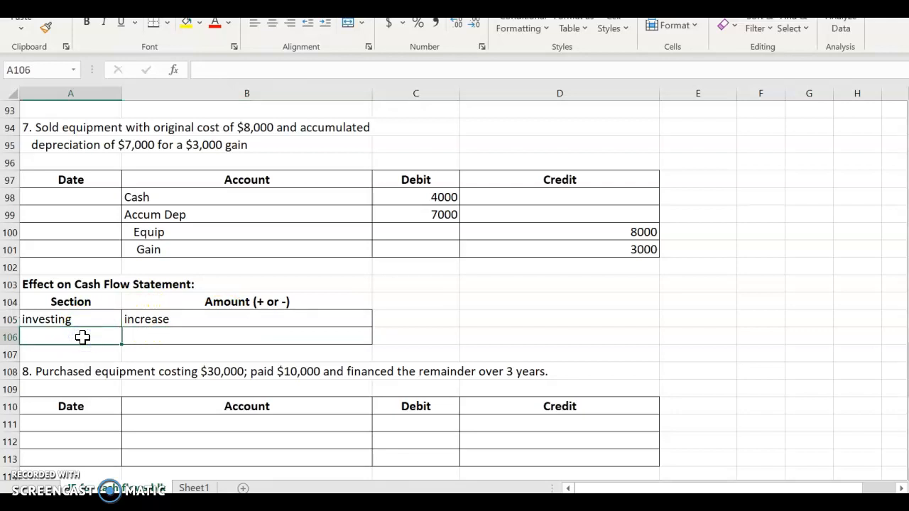
type("operating")
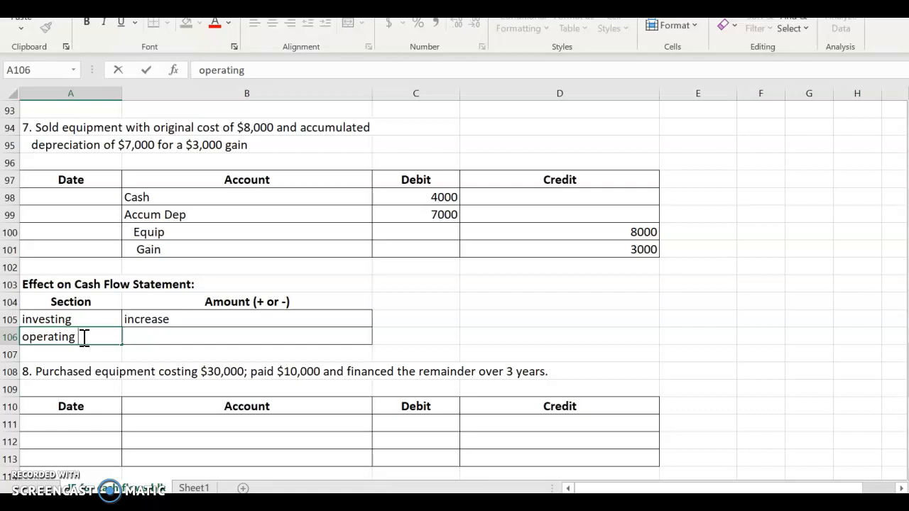
type("d")
key("BackSpace")
left_click(157, 333)
type("dec")
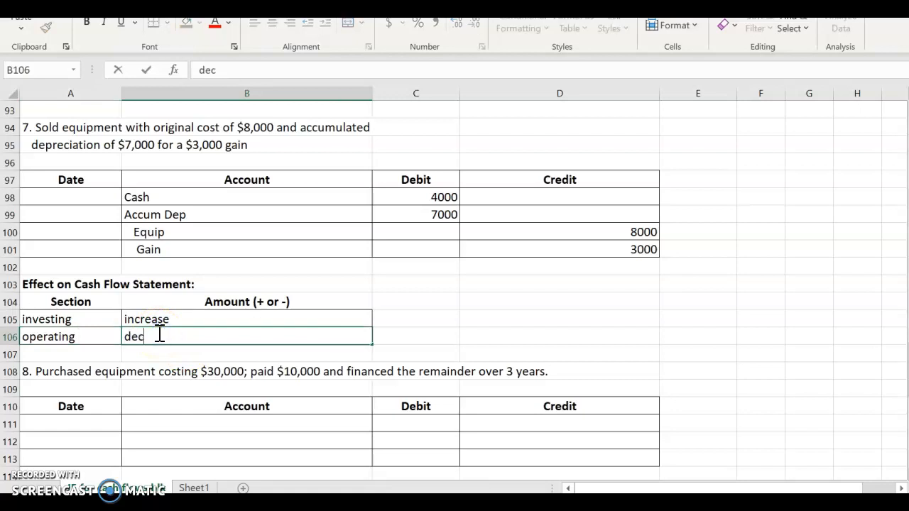
type("reae")
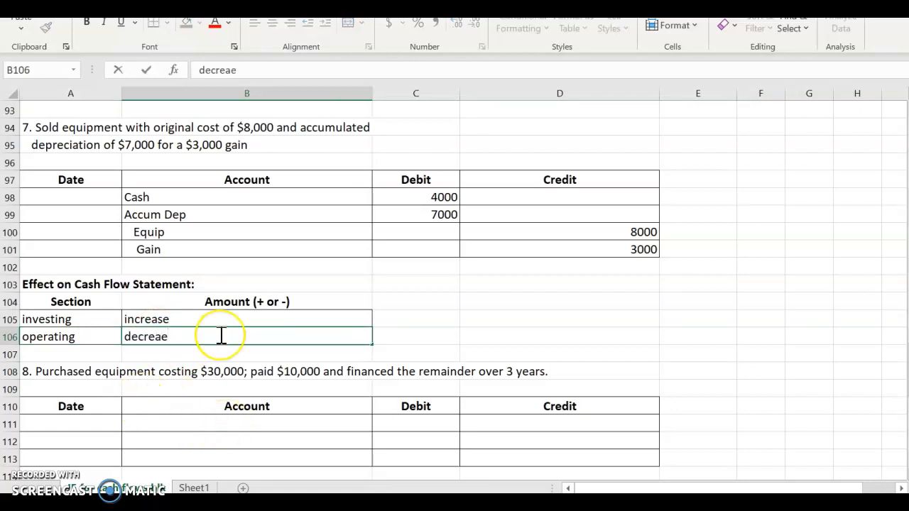
key("BackSpace")
type("se")
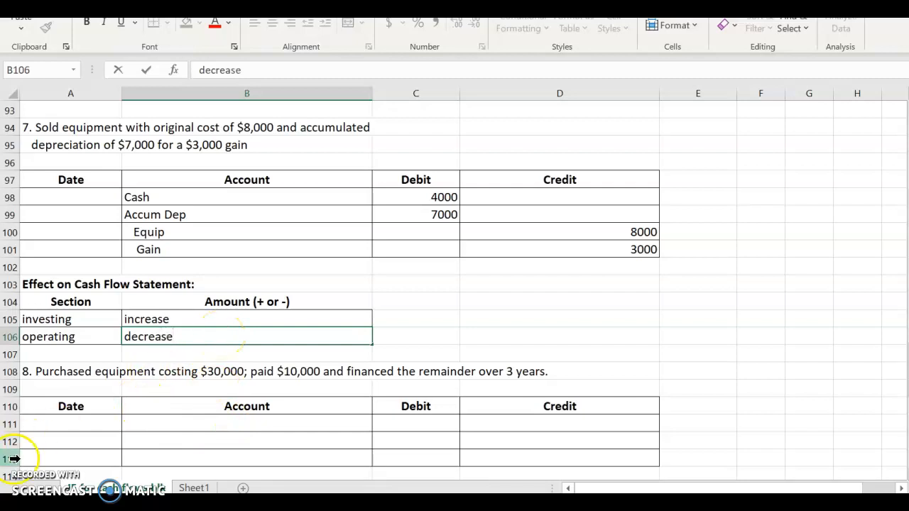
Start problem 8's journal entry in row 111 with Equipment debited for 30,000.
scroll(178, 243, "down", 4)
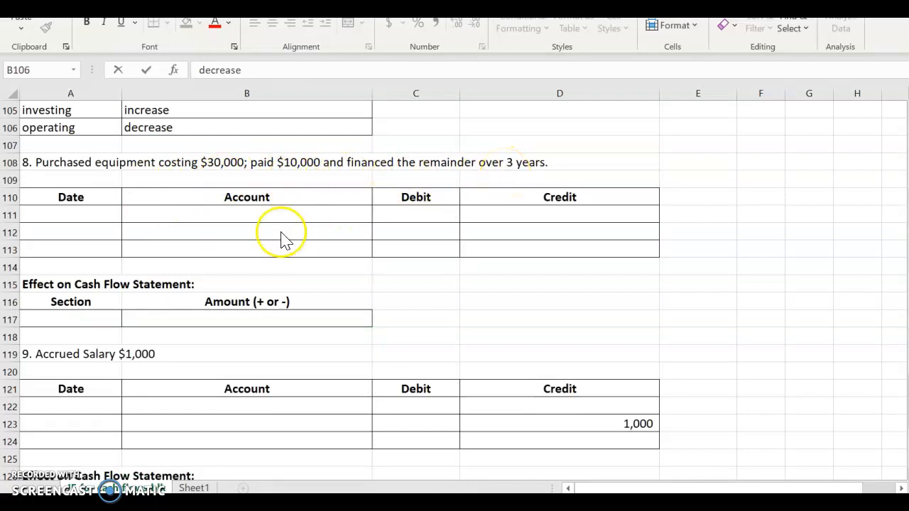
left_click(270, 214)
type("Equipment")
key("Tab")
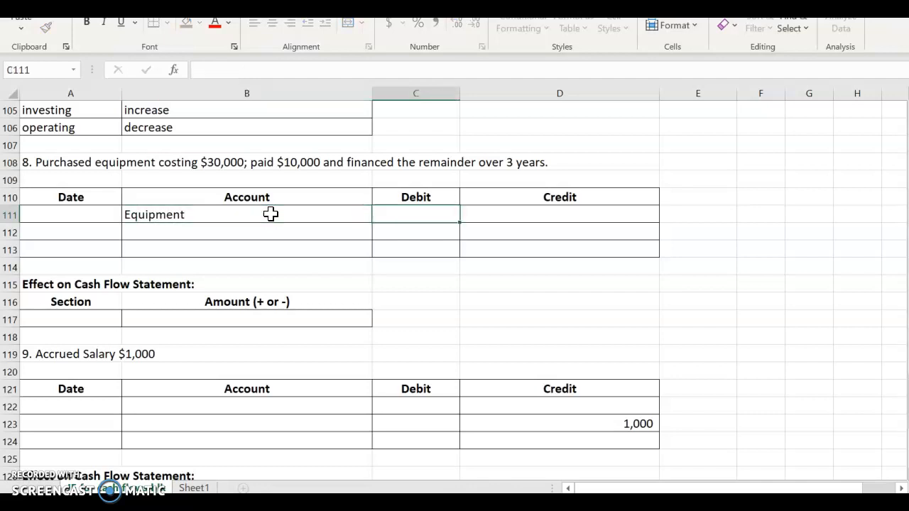
type("30,0000")
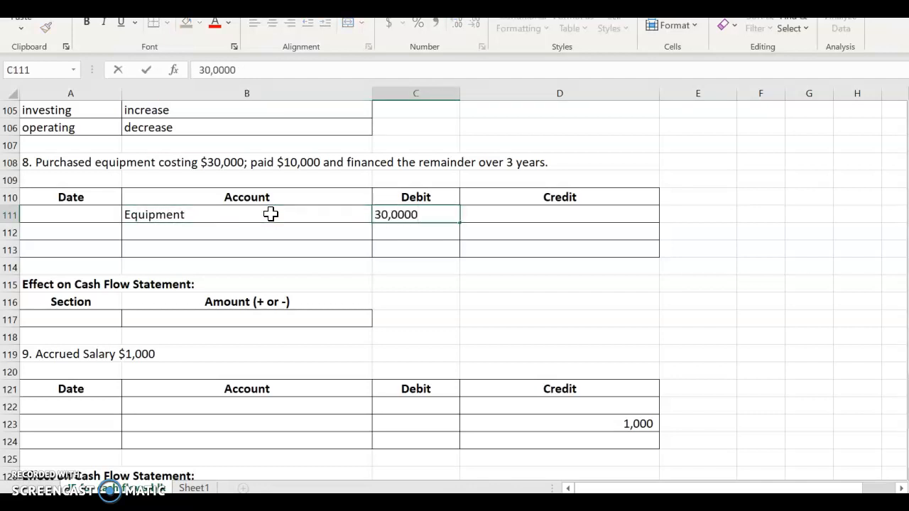
key("BackSpace")
Add Cash as an indented credit account in row 112 with a credit of 10,000.
double_click(252, 231)
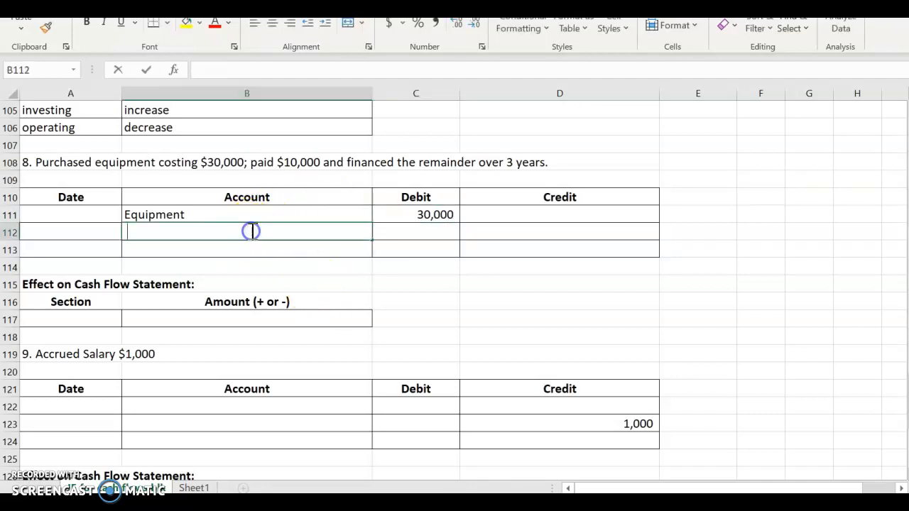
type("Cash")
key("Tab")
key("Tab")
type("10.")
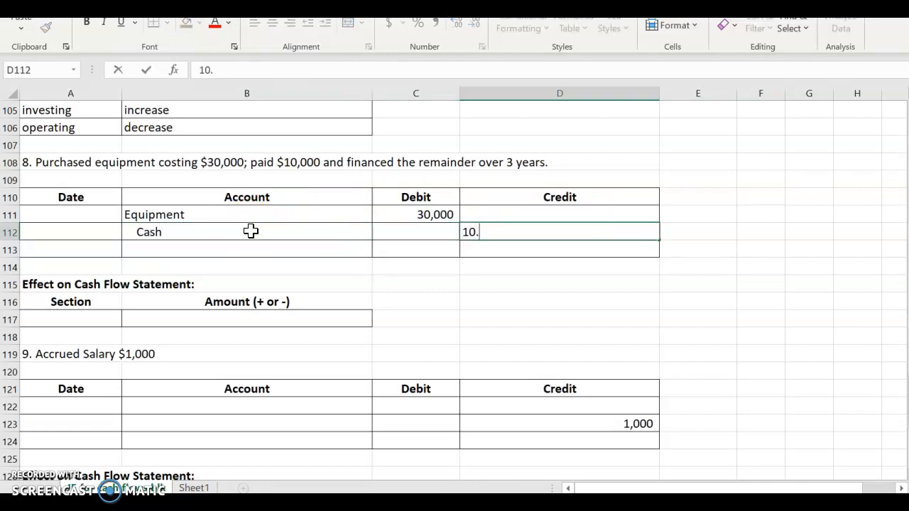
type(",000")
Add Notes Payable as an indented credit account in row 113 of problem 8's journal entry with a credit of 20,000.
left_click(154, 249)
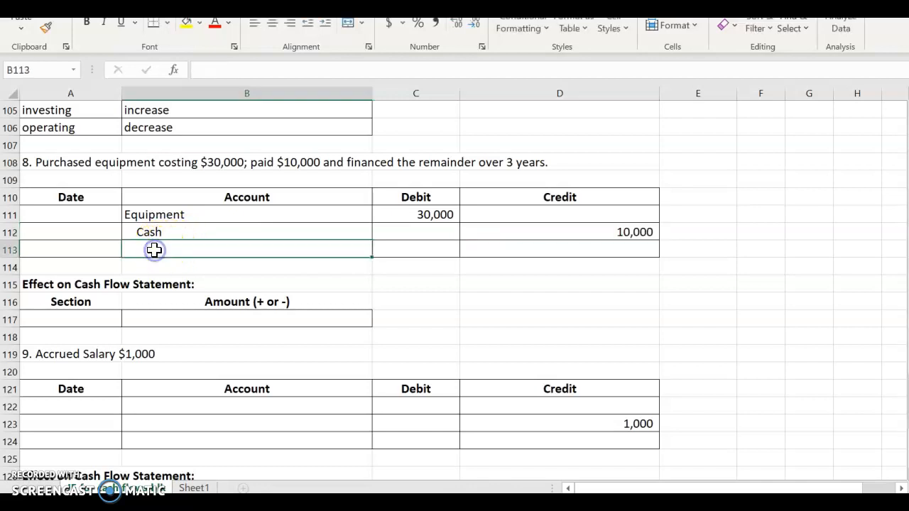
type("Note")
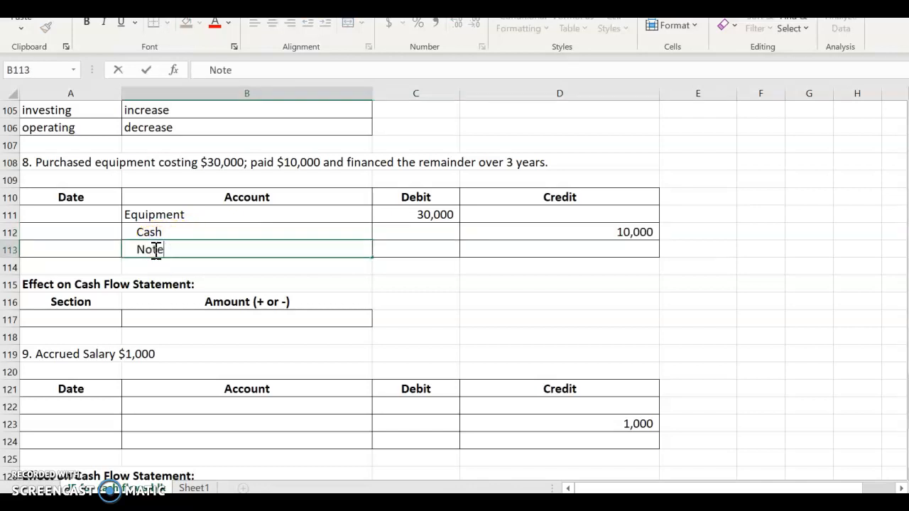
type("s Payable")
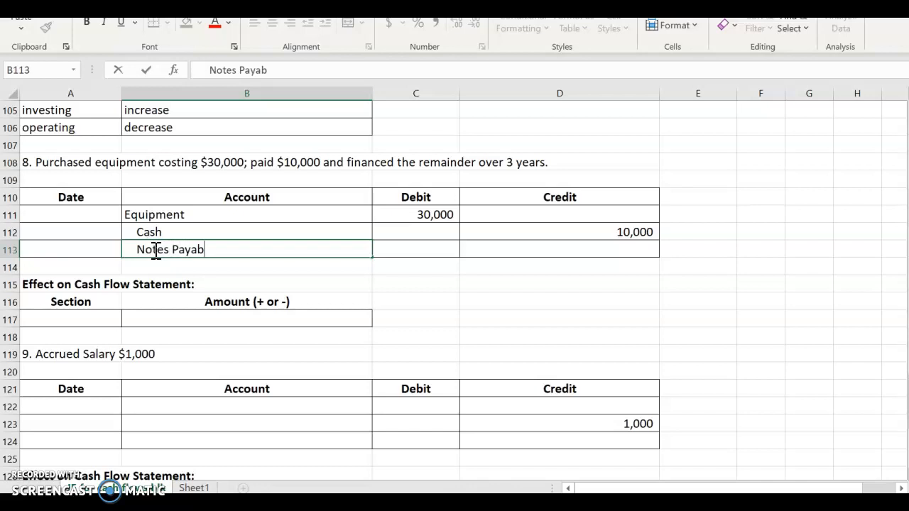
key("Tab")
key("Tab")
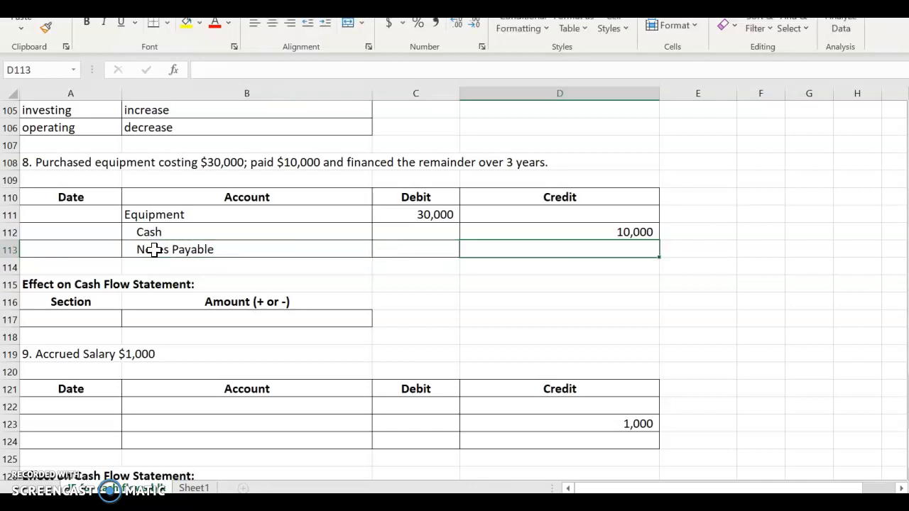
type("20,0")
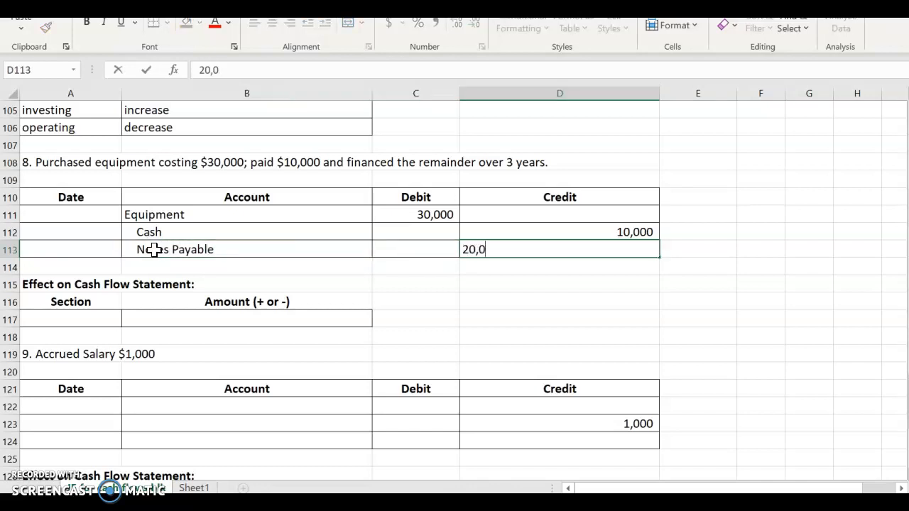
type("000")
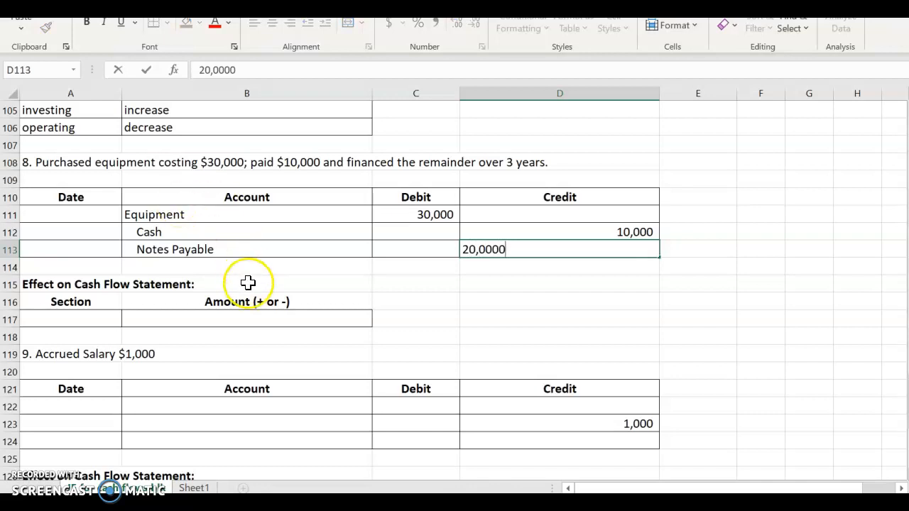
key("BackSpace")
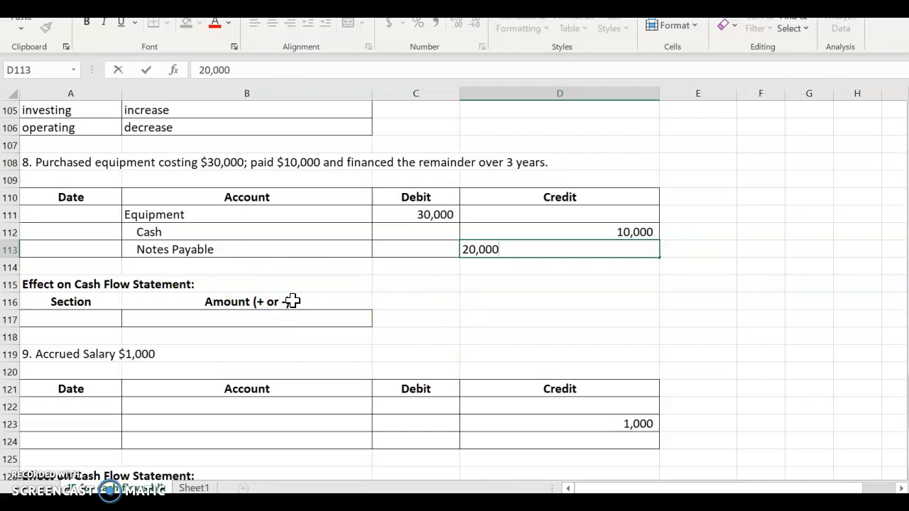
Record "investing" with "decrease of 10,000" as problem 8's cash flow statement effect in row 117.
left_click(95, 321)
type("investing")
key("Tab")
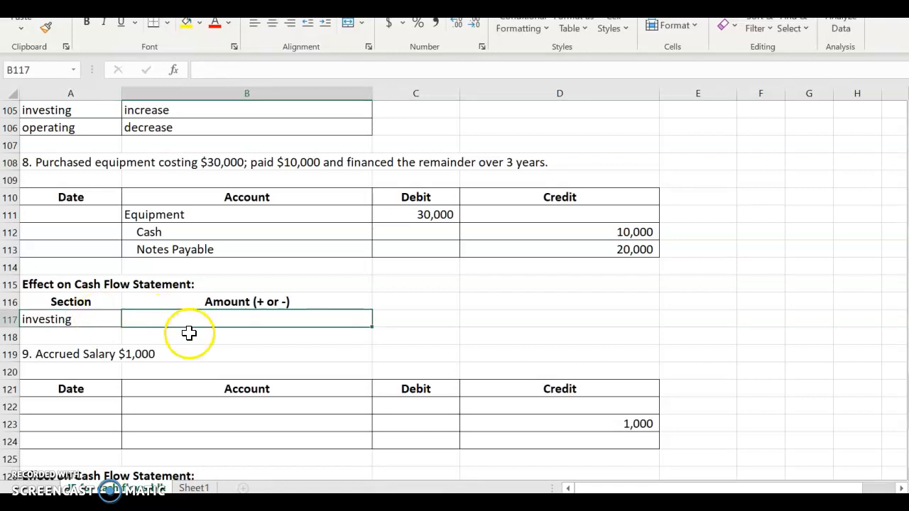
type("dec")
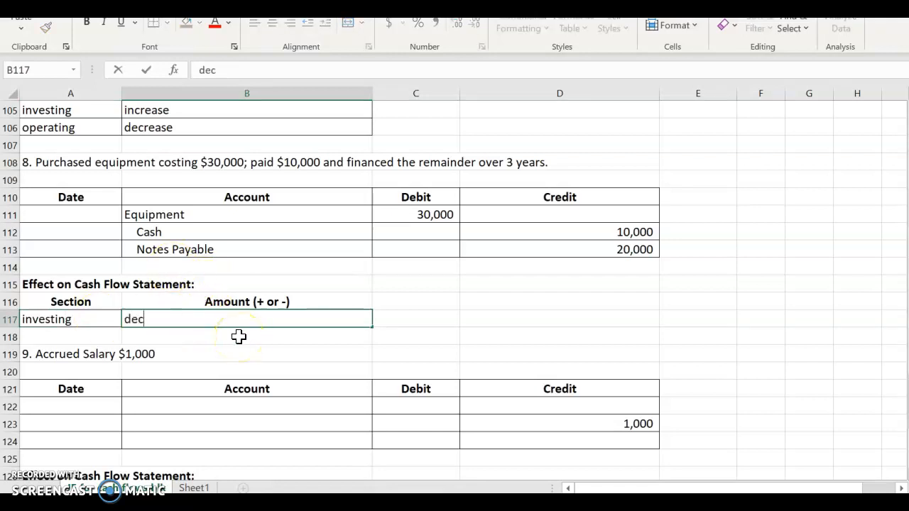
type("rease of 10,000")
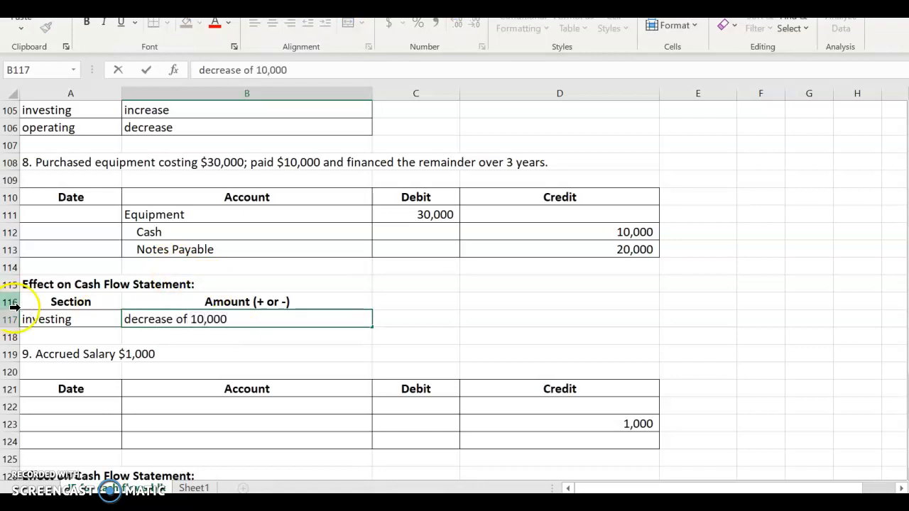
left_click(115, 327)
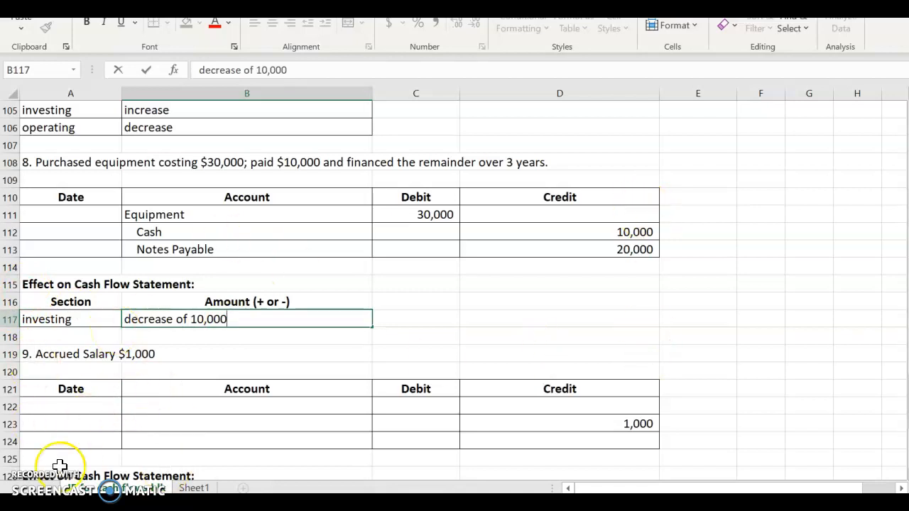
left_click(80, 436)
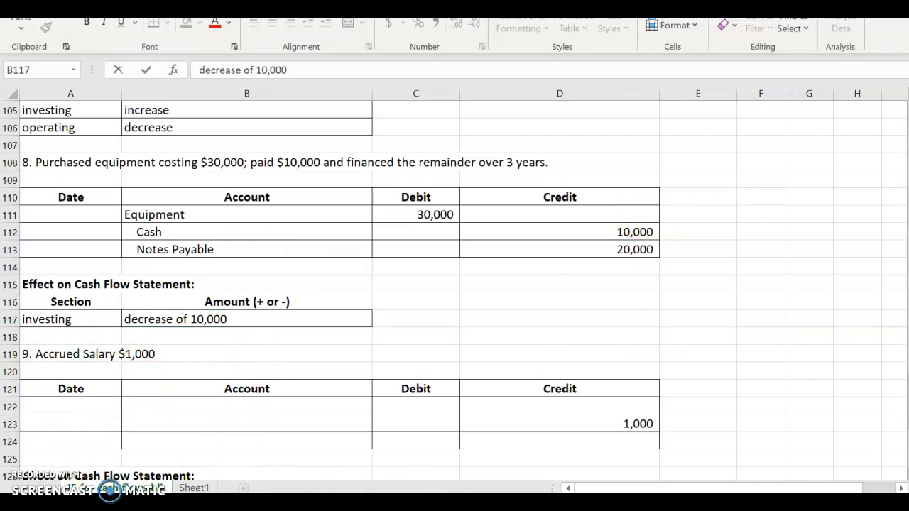
Start problem 9's journal entry in row 122 with "Sal exp" debited for 1,000.
left_click(171, 397)
left_click(158, 408)
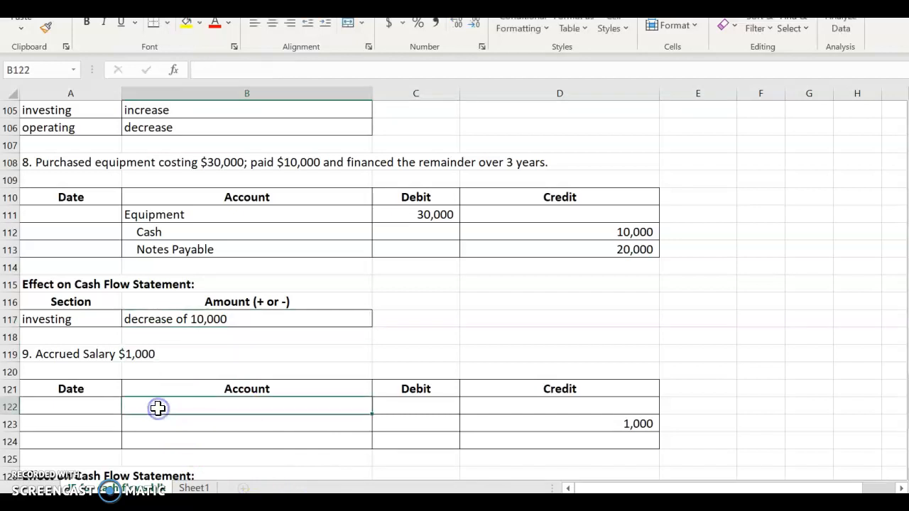
type("Salra")
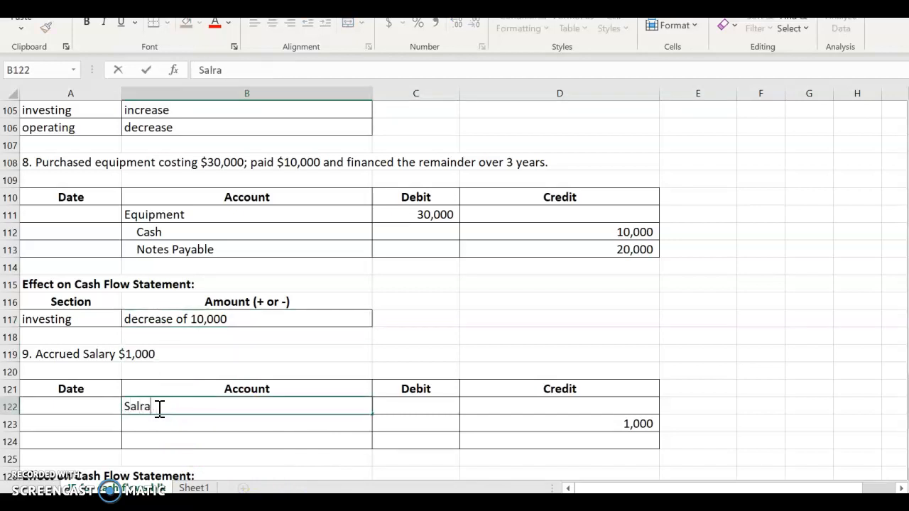
type("ry")
key("BackSpace")
key("BackSpace")
key("BackSpace")
type("k")
key("BackSpace")
type("al exp")
left_click(450, 405)
type("1000")
Add "Sal. Payable" as the indented credit account in row 123 of problem 9's journal entry.
left_click(289, 412)
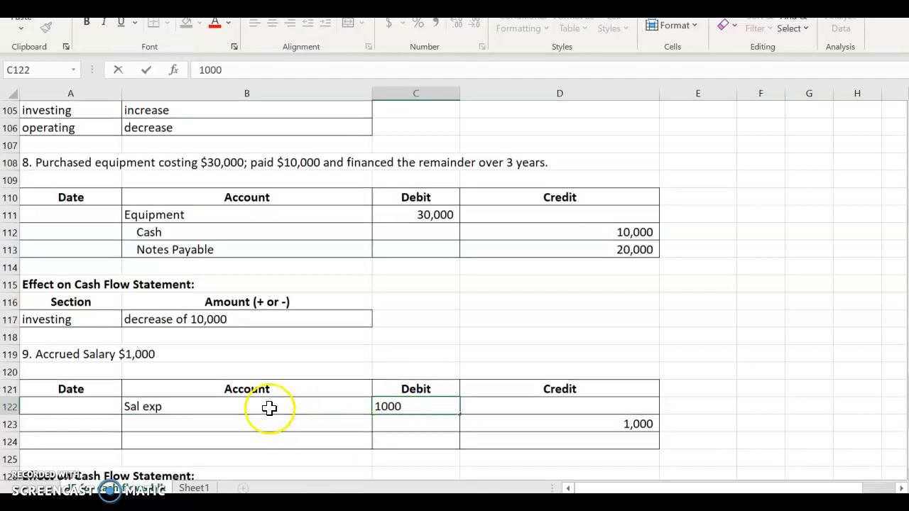
double_click(262, 426)
type("Sal. Payable")
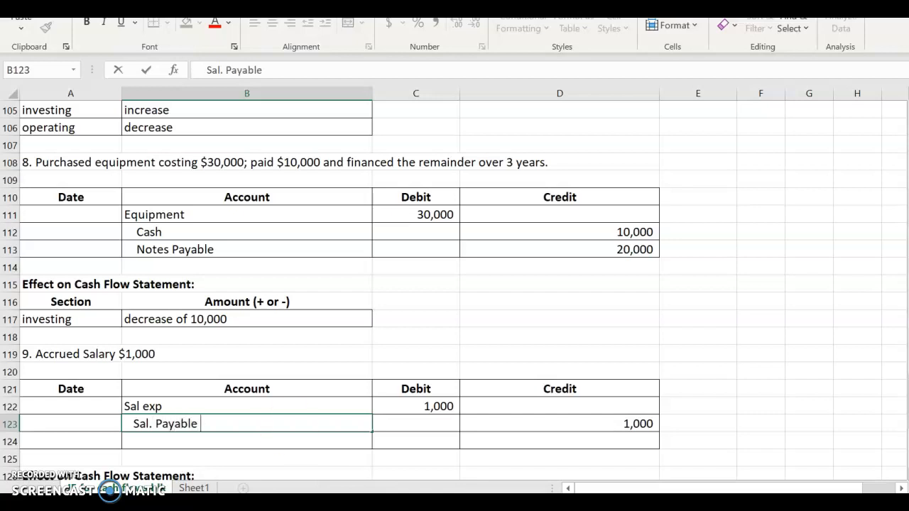
left_click(718, 250)
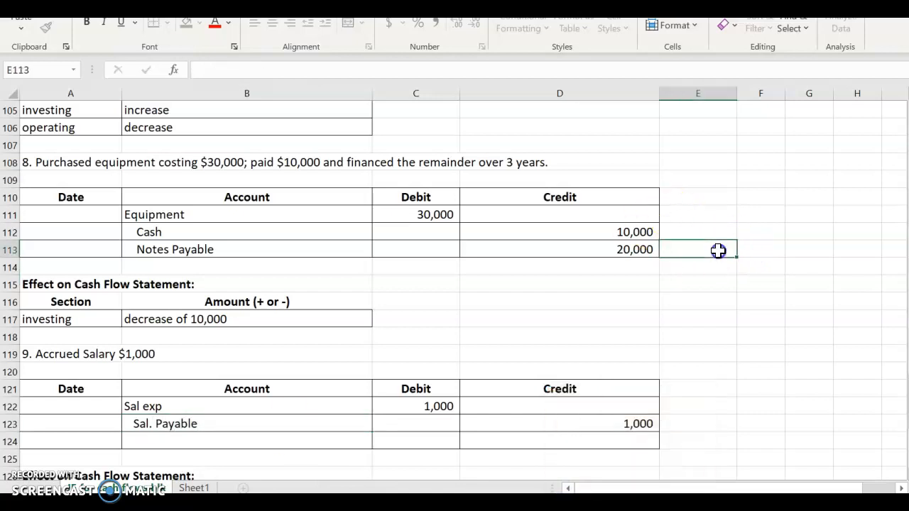
Record "operating" with "increase" as problem 9's cash flow statement effect in row 128.
scroll(717, 249, "down", 3)
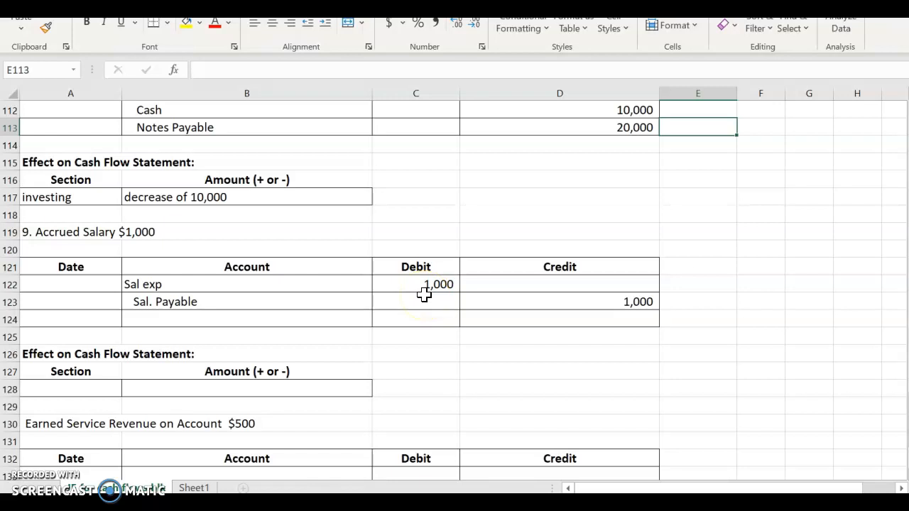
left_click(55, 388)
type("operating")
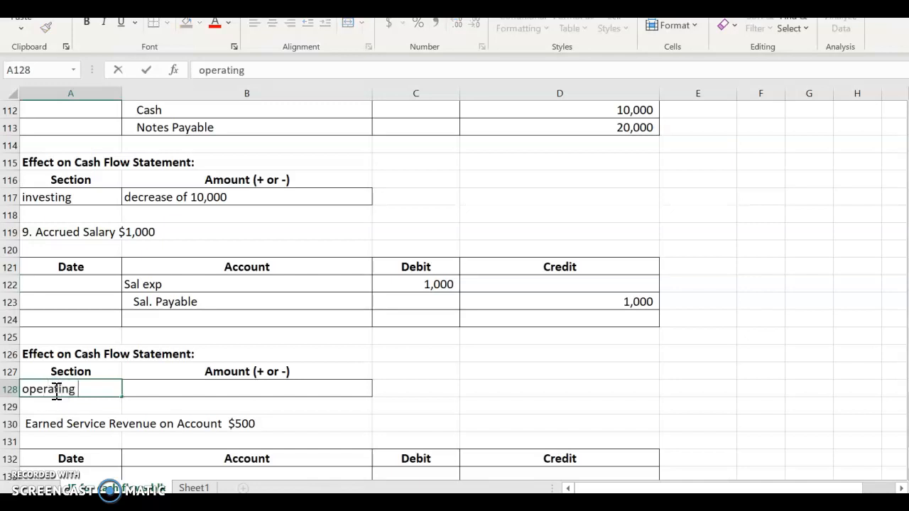
key("Tab")
type("c")
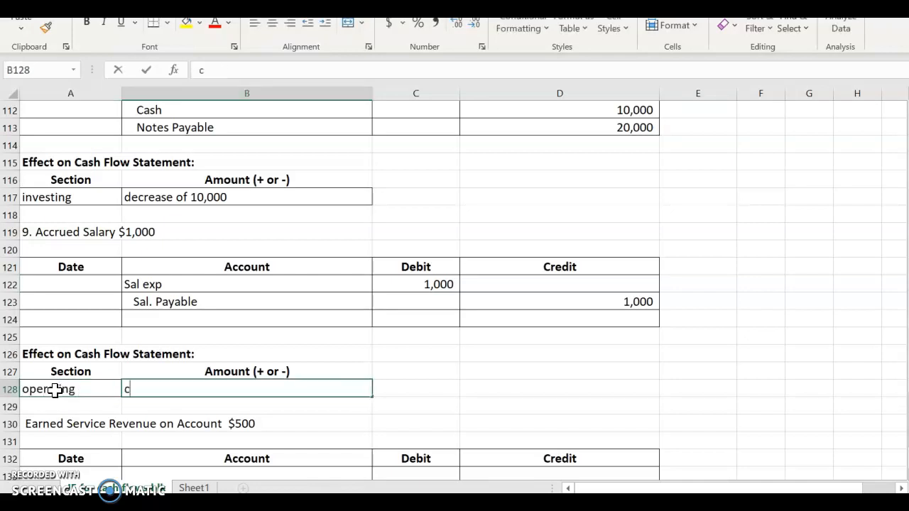
key("BackSpace")
type("increase")
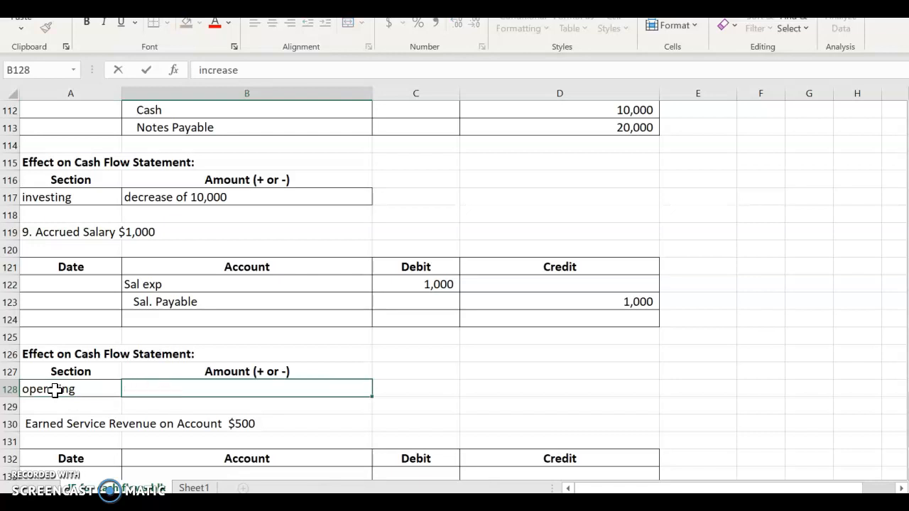
Start the journal entry for service revenue earned on account in row 133 with Accounts Receivable debited for 500.
scroll(54, 390, "down", 5)
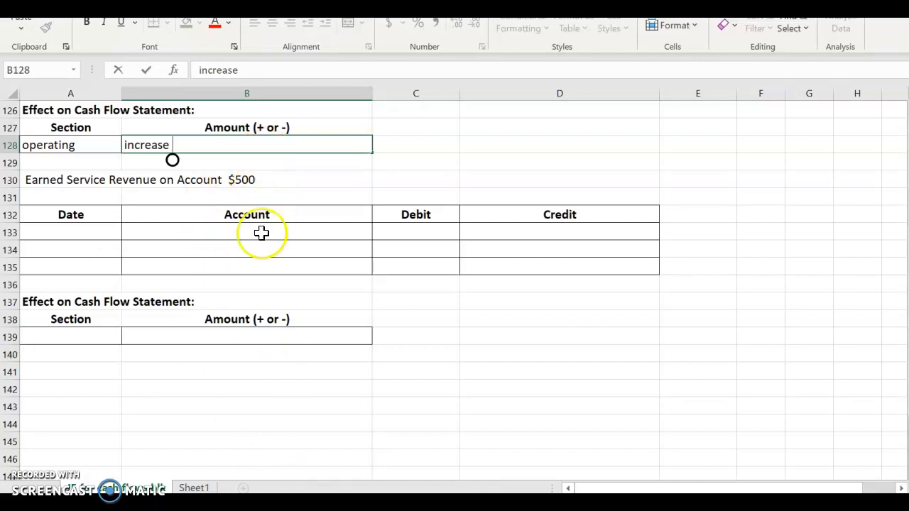
left_click(200, 234)
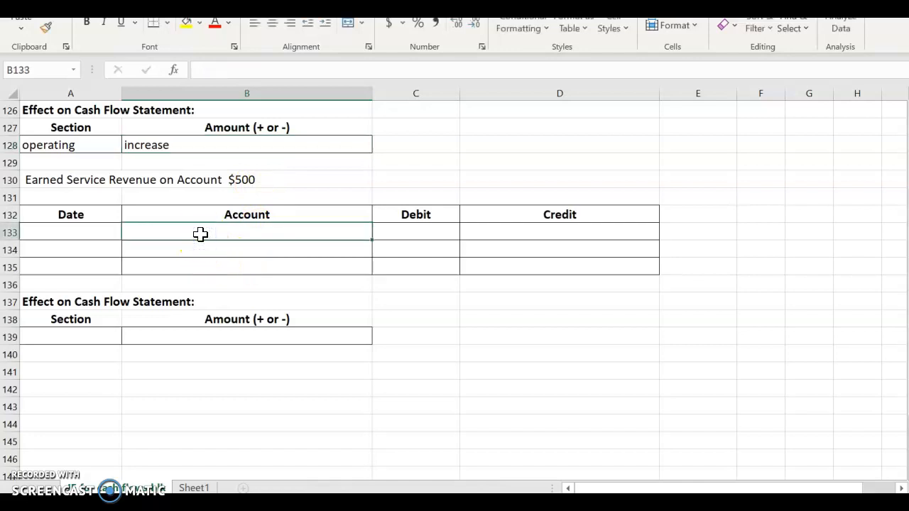
type("Account")
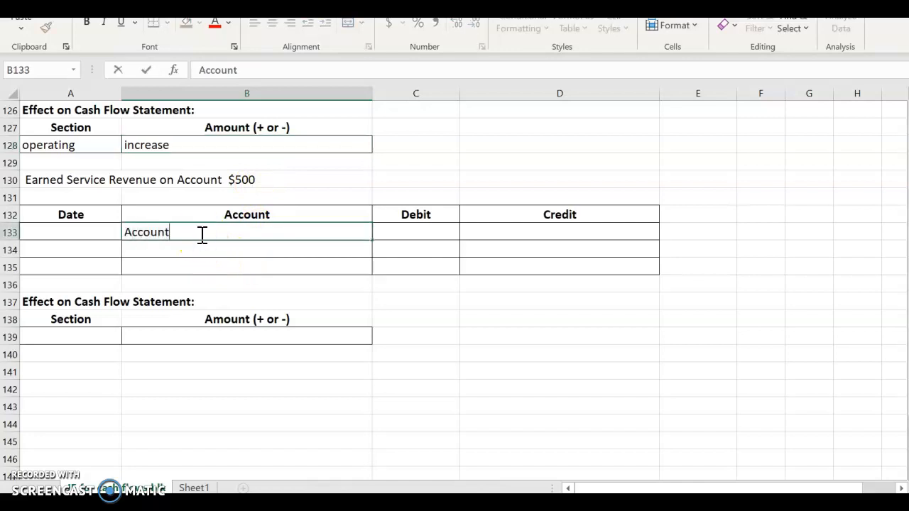
type("s Receivable")
key("Tab")
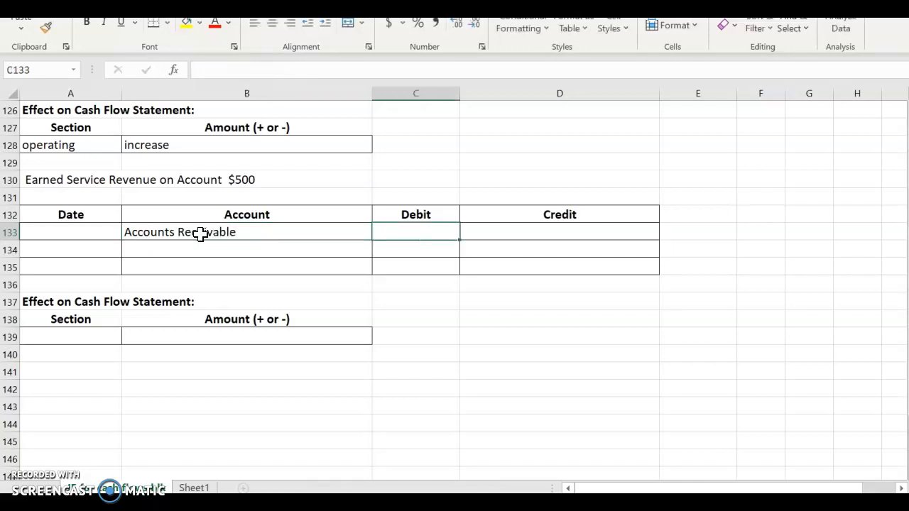
type("500")
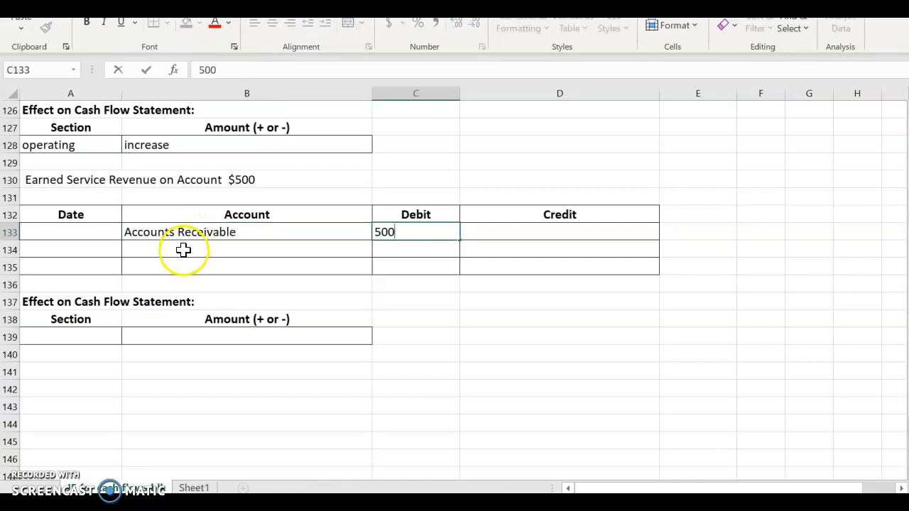
Add Fees Earned as an indented credit account in row 134 with a credit of 500.
left_click(183, 249)
type("bbb")
key("BackSpace")
key("BackSpace")
key("BackSpace")
type("Ffee")
key("BackSpace")
key("BackSpace")
key("BackSpace")
type("ees Earned")
key("Tab")
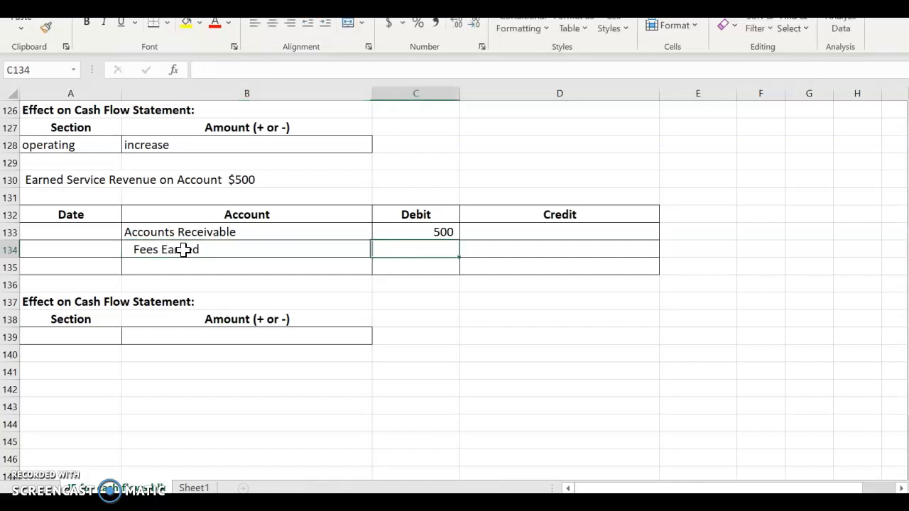
key("Tab")
type("500")
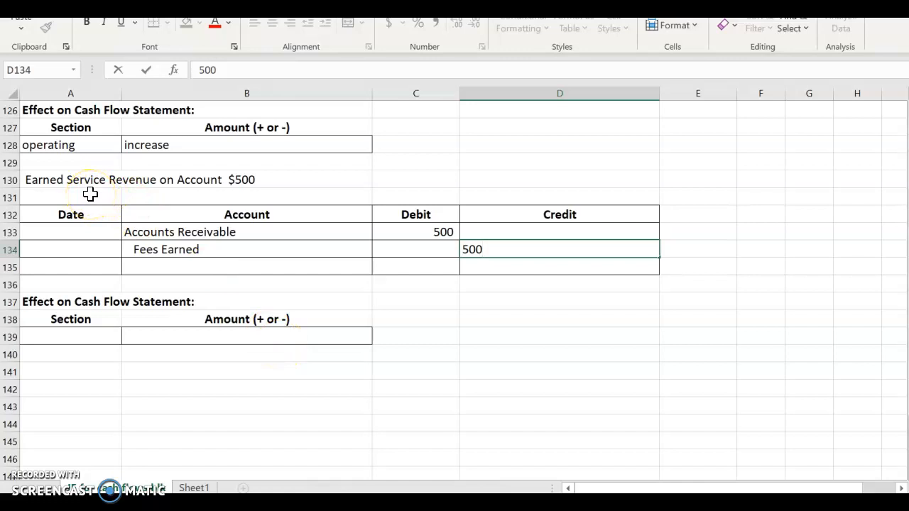
left_click(171, 249)
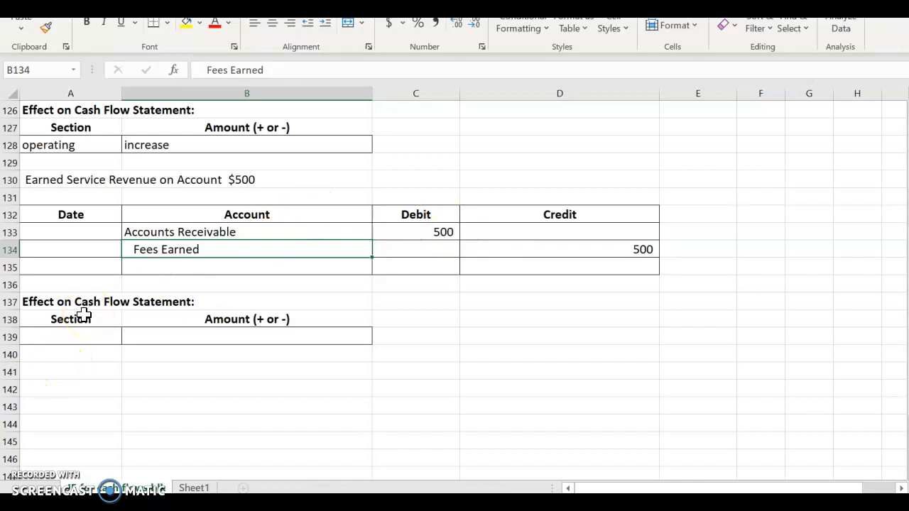
Record "operating" with "decrease" as the service revenue problem's cash flow effect in row 139, and open the category list on Sheet1.
left_click(83, 343)
type("operating")
key("Tab")
type("decrease")
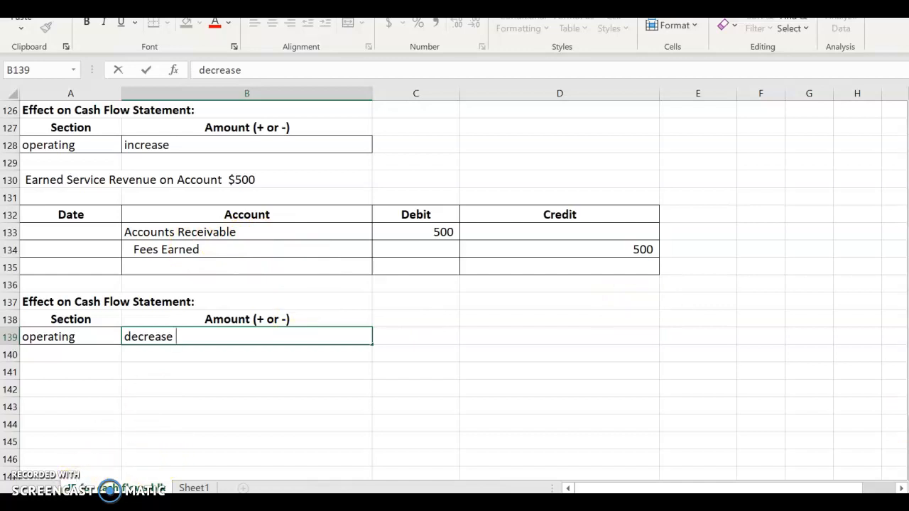
left_click(194, 488)
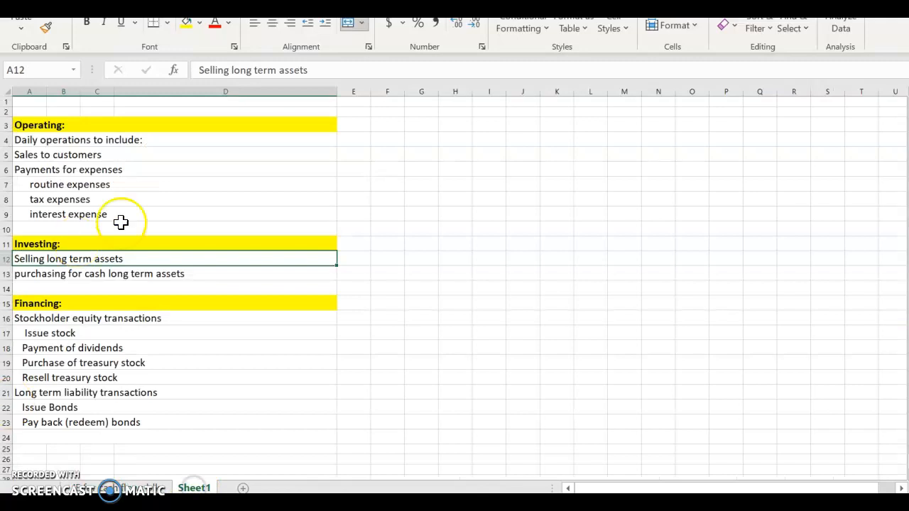